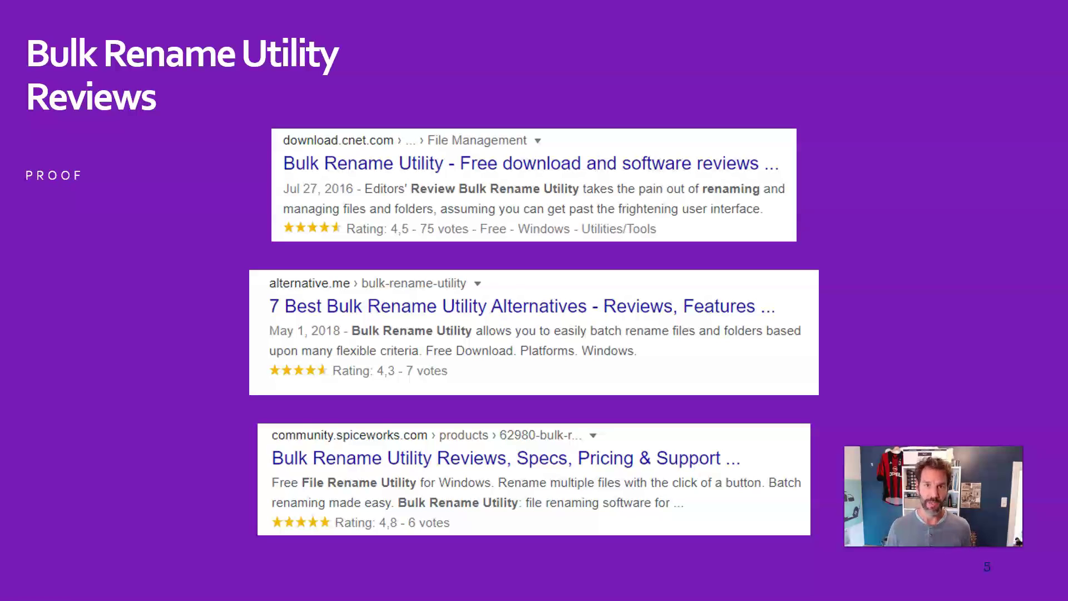
Advance the slideshow from slide 5 to the slide 6 savings calculator showing USD 10.00 per week
left_click(911, 169)
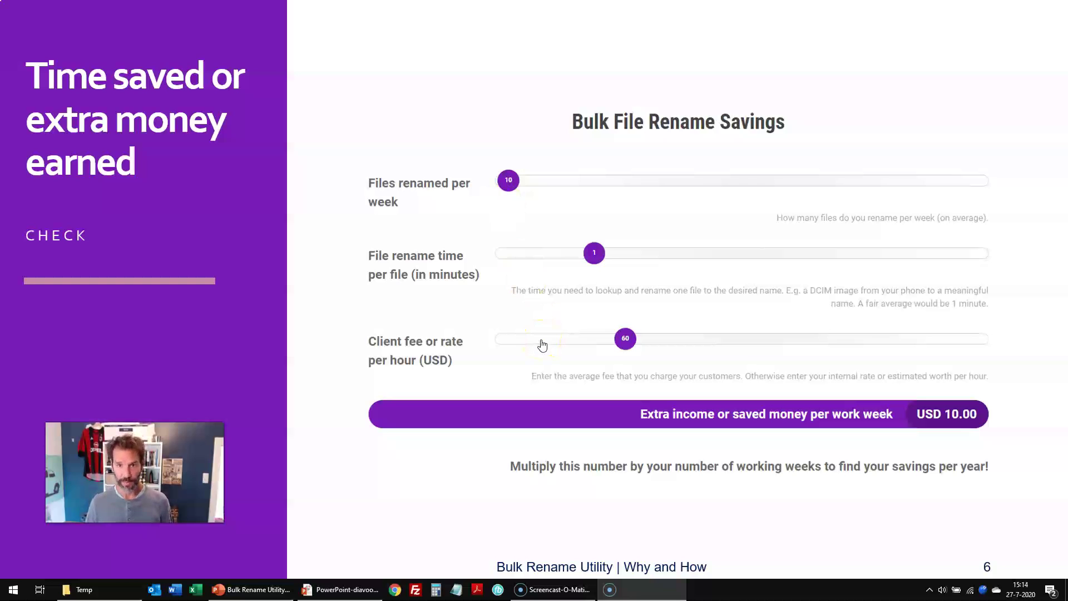
Follow the slide's calculator link into Chrome and scroll down to the savings sliders
left_click(515, 320)
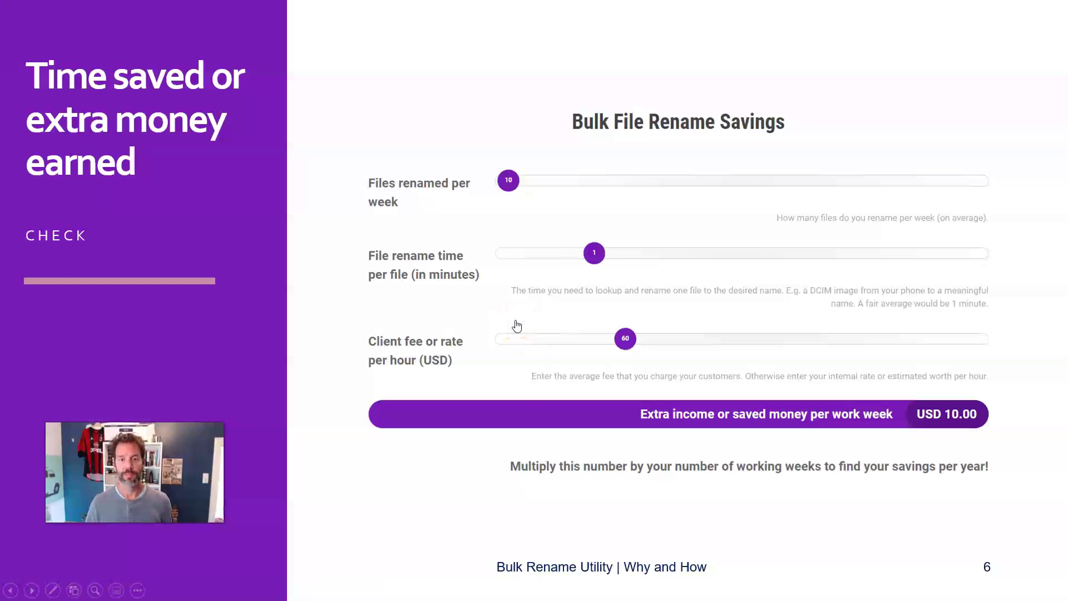
left_click(445, 538)
key("super")
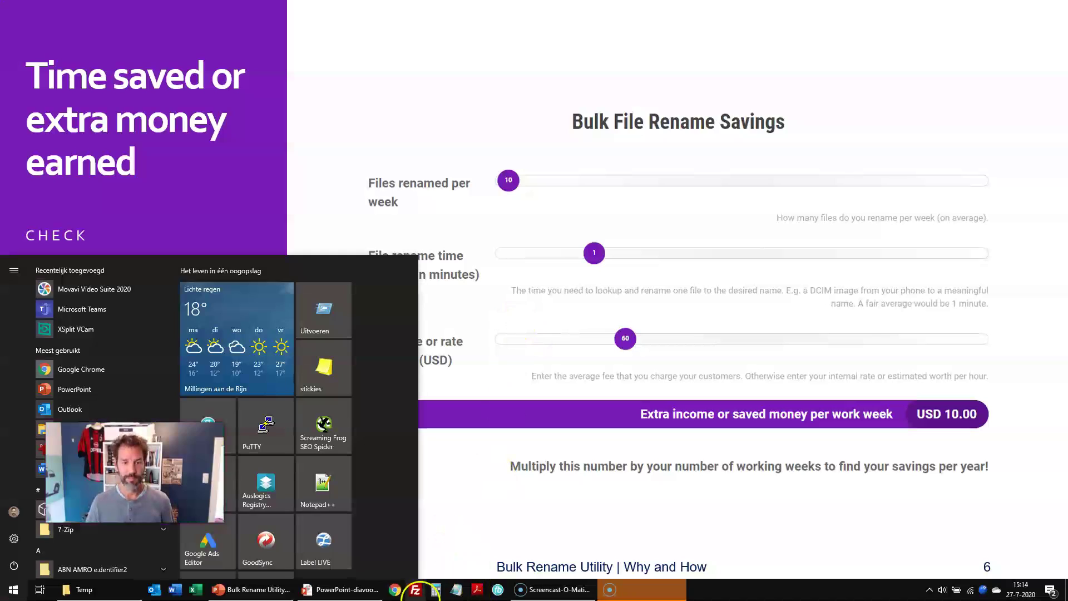
left_click(598, 429)
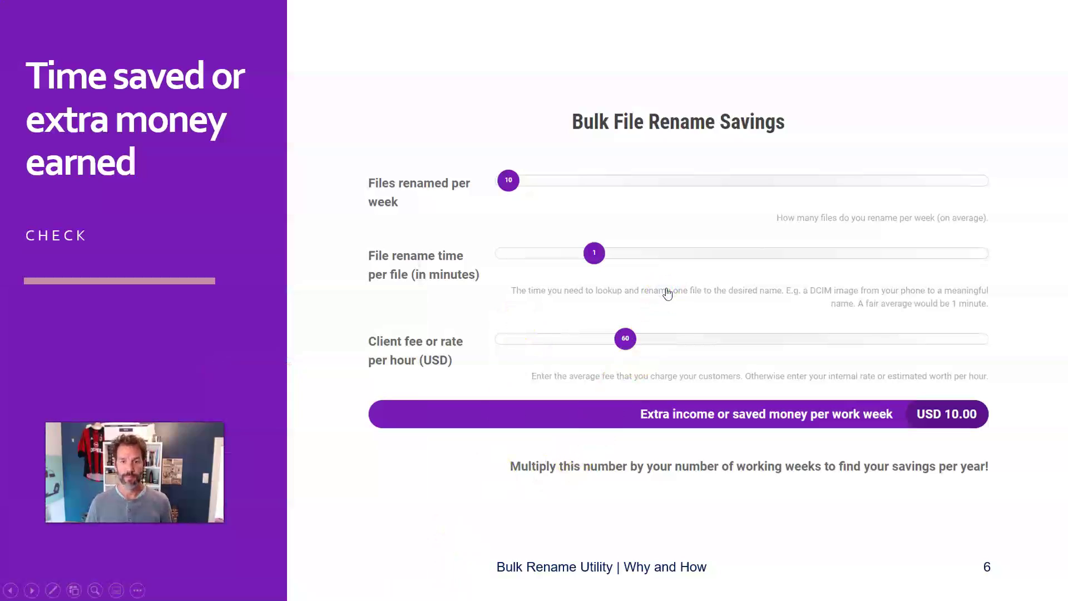
left_click(667, 293)
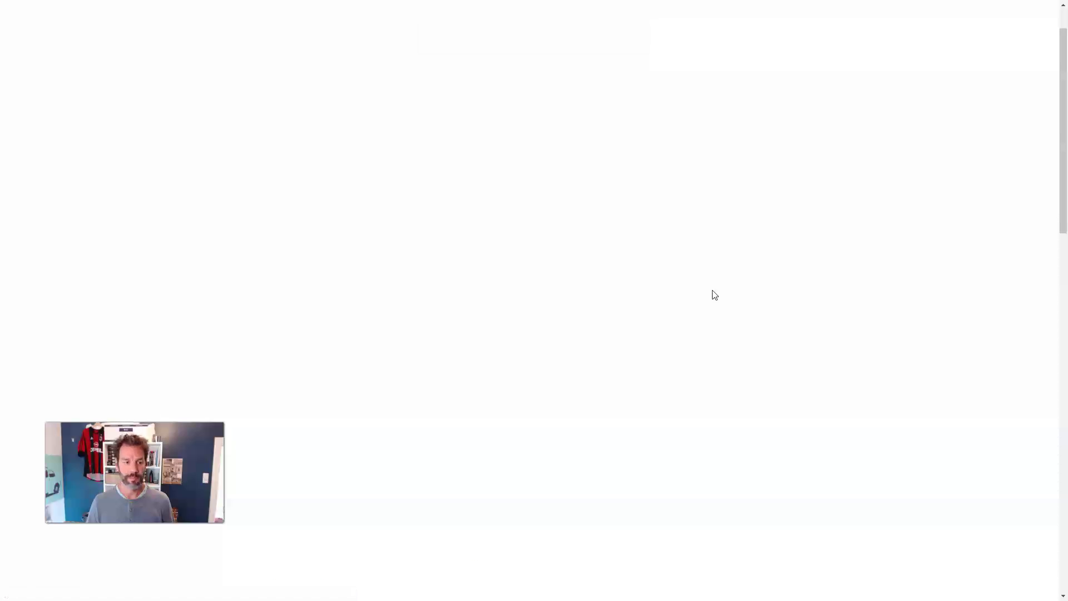
scroll(715, 295, "down", 4)
scroll(715, 295, "down", 4)
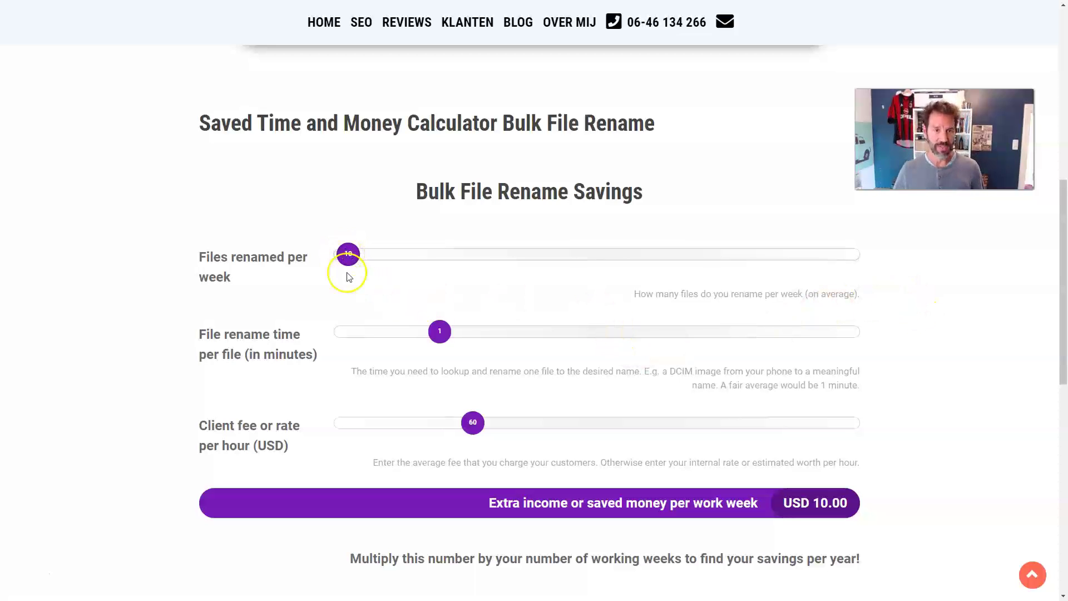
Slide files renamed per week to 30 and rename time to 2 minutes, reaching USD 60.00 weekly
left_click_drag(347, 257, 396, 268)
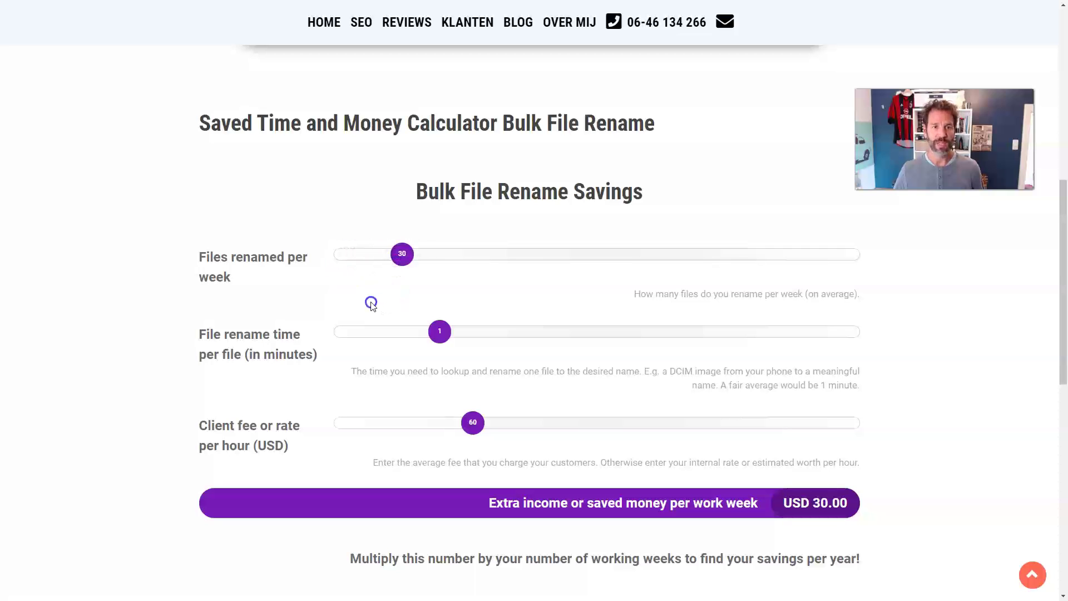
left_click_drag(440, 332, 613, 348)
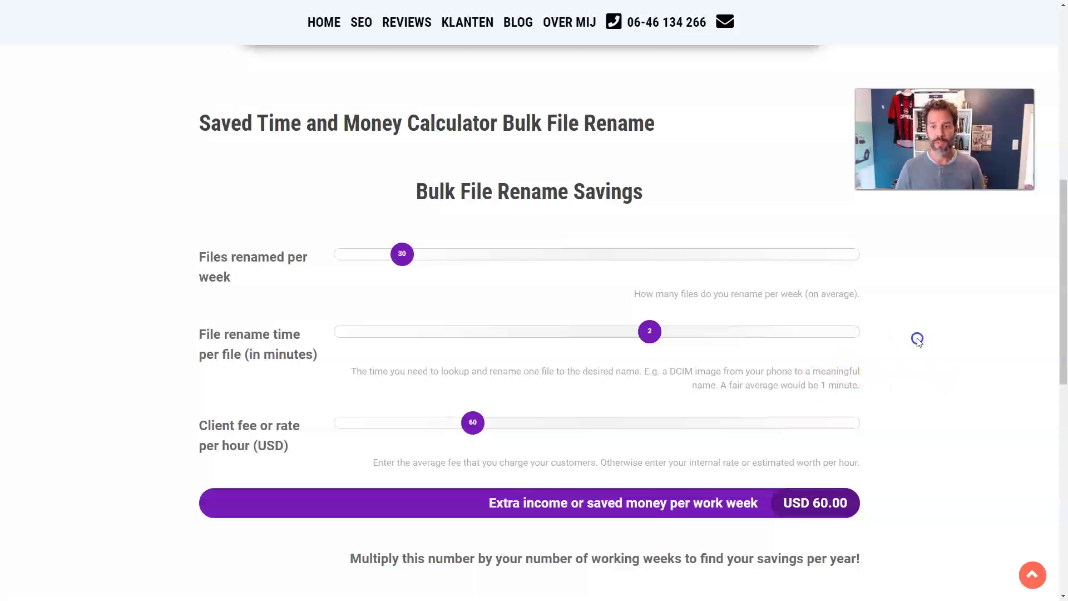
mouse_move(649, 333)
left_mouse_down()
mouse_move(585, 343)
mouse_move(657, 343)
left_mouse_up()
left_click(950, 401)
left_click(477, 430)
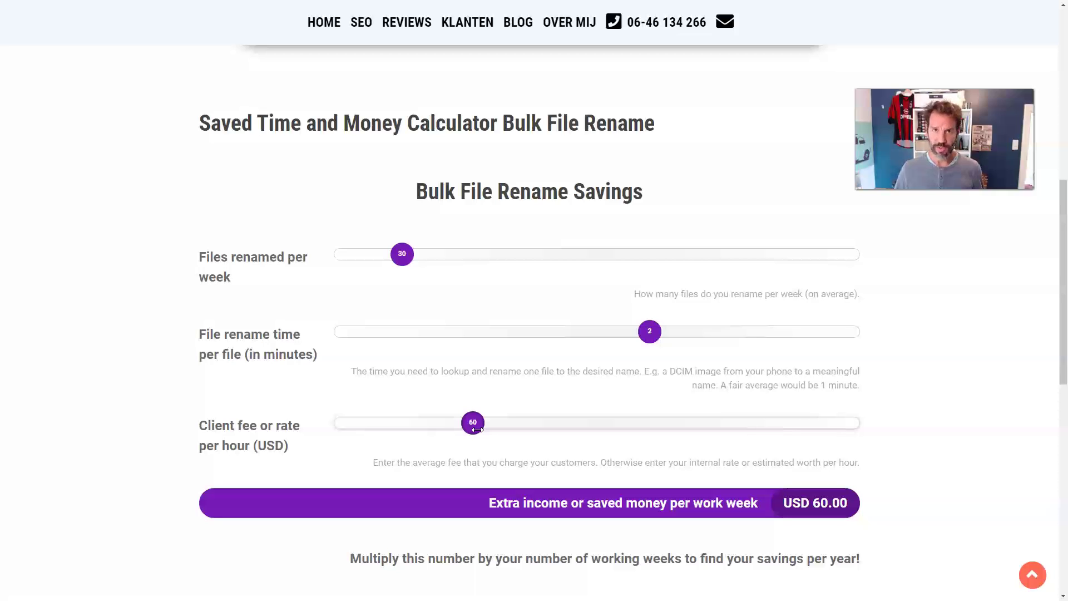
left_click(469, 427)
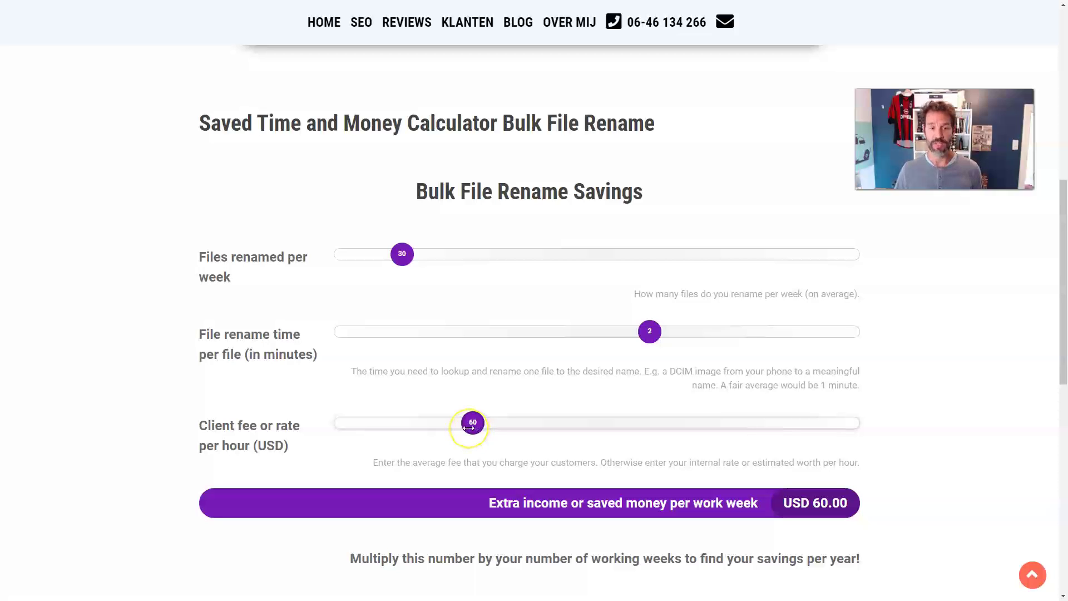
left_click(523, 508)
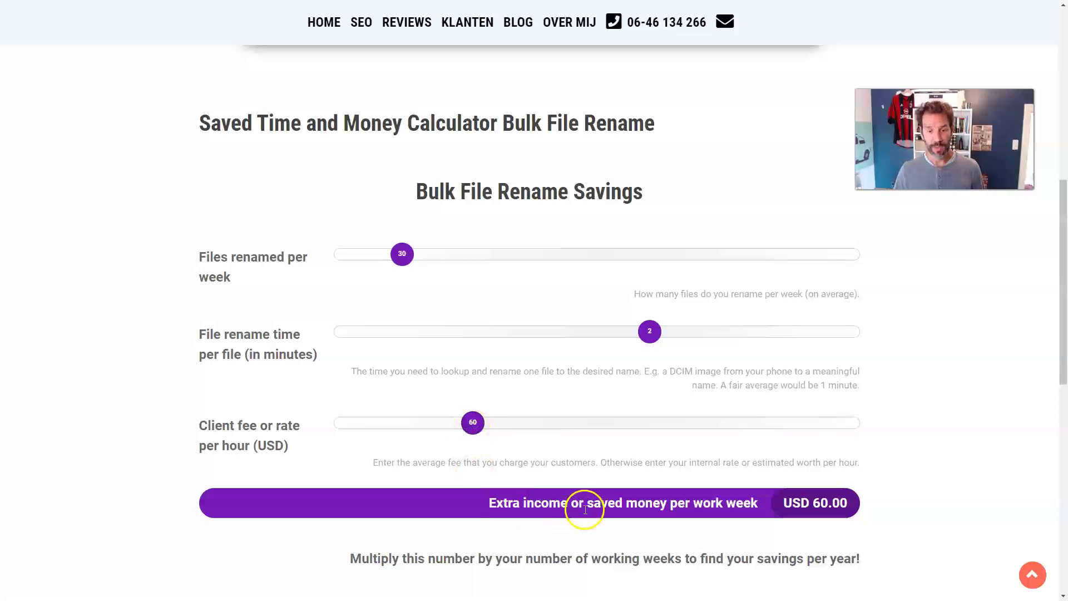
left_click(556, 504)
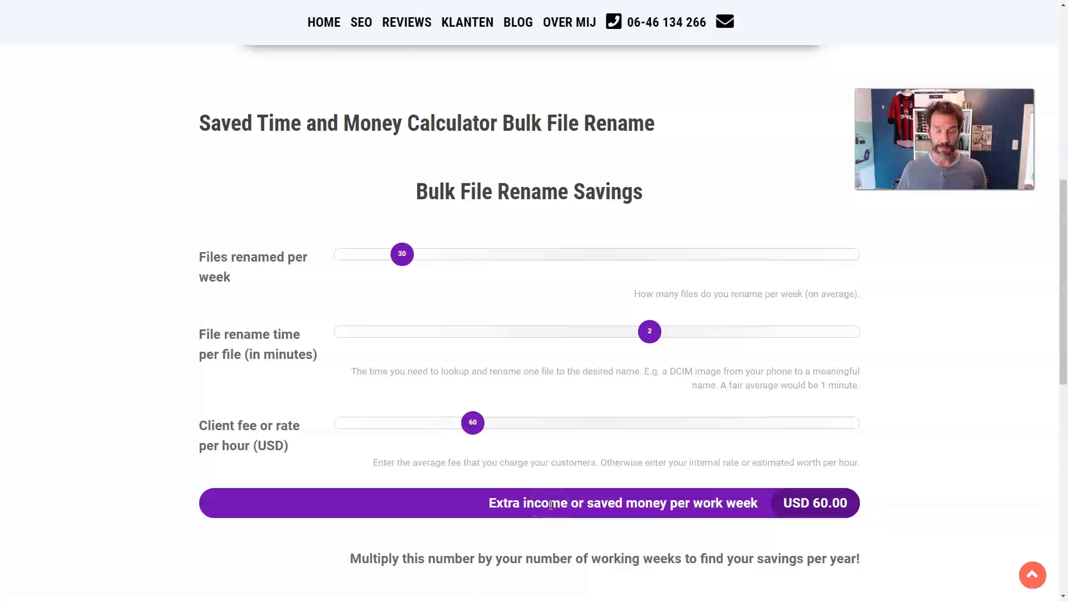
left_click(437, 530)
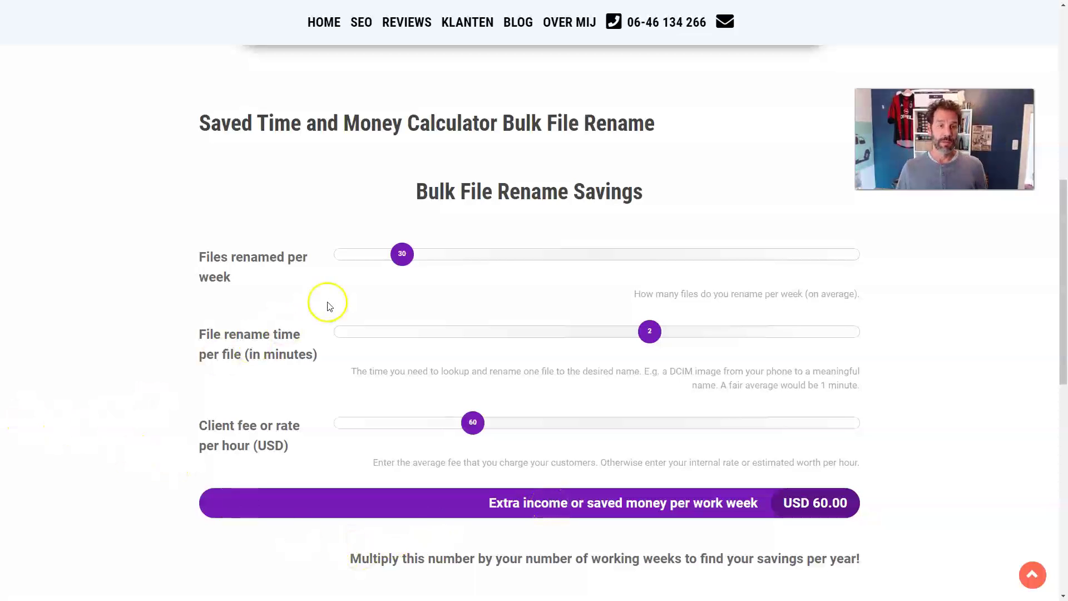
Lower the calculator to 10 files per week, 1 minute per file and a 30 USD fee
left_click_drag(404, 257, 353, 259)
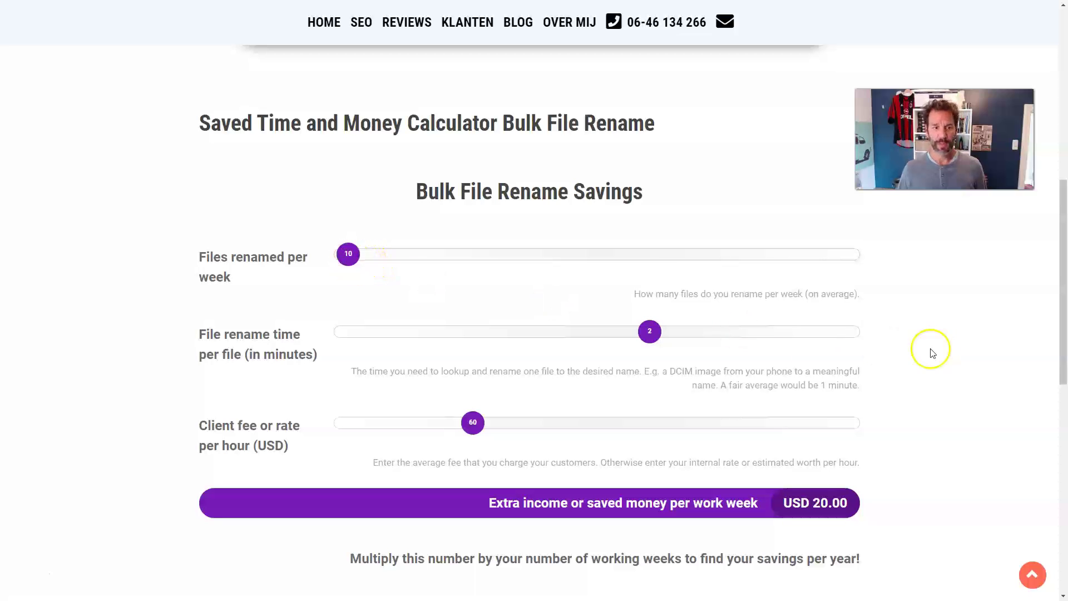
left_click_drag(659, 332, 492, 340)
left_click(818, 341)
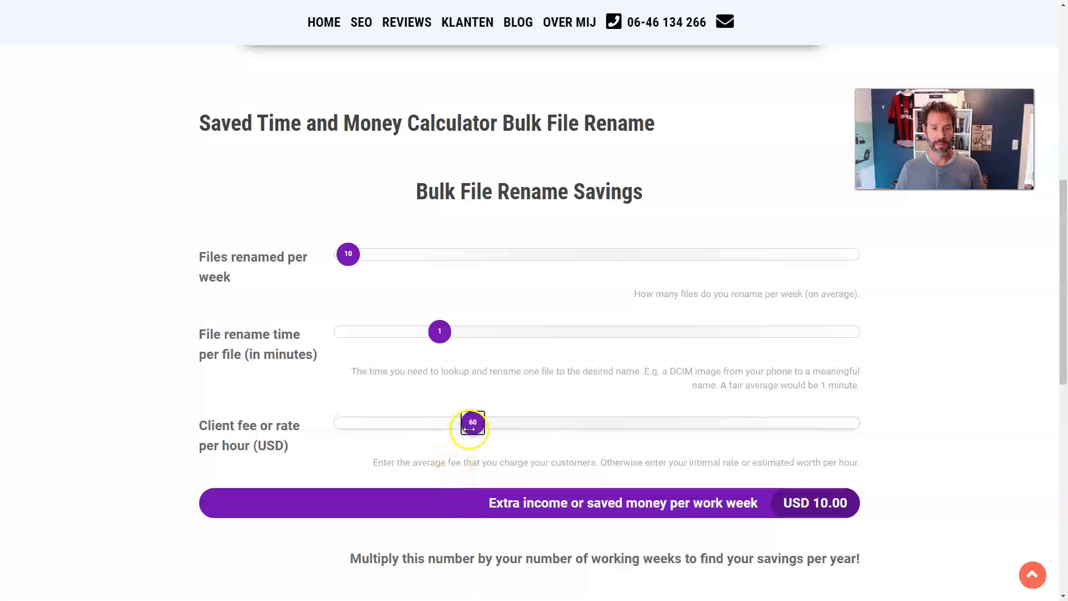
left_click_drag(444, 429, 389, 439)
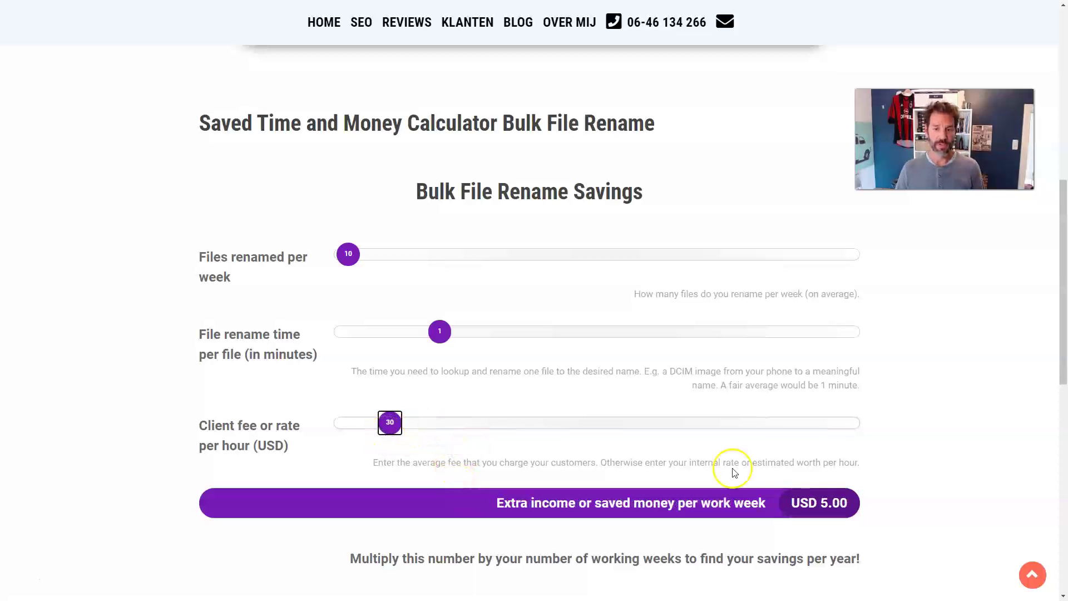
left_click(923, 468)
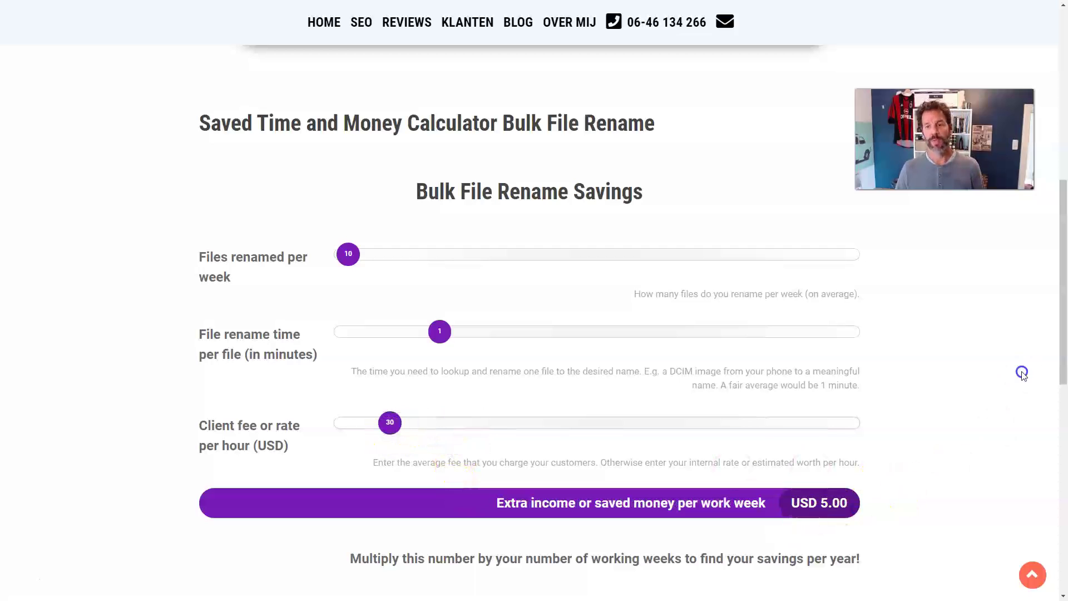
Raise the client fee to 120 USD and files per week to 100, giving USD 200.00
left_click(399, 423)
left_click_drag(399, 423, 637, 423)
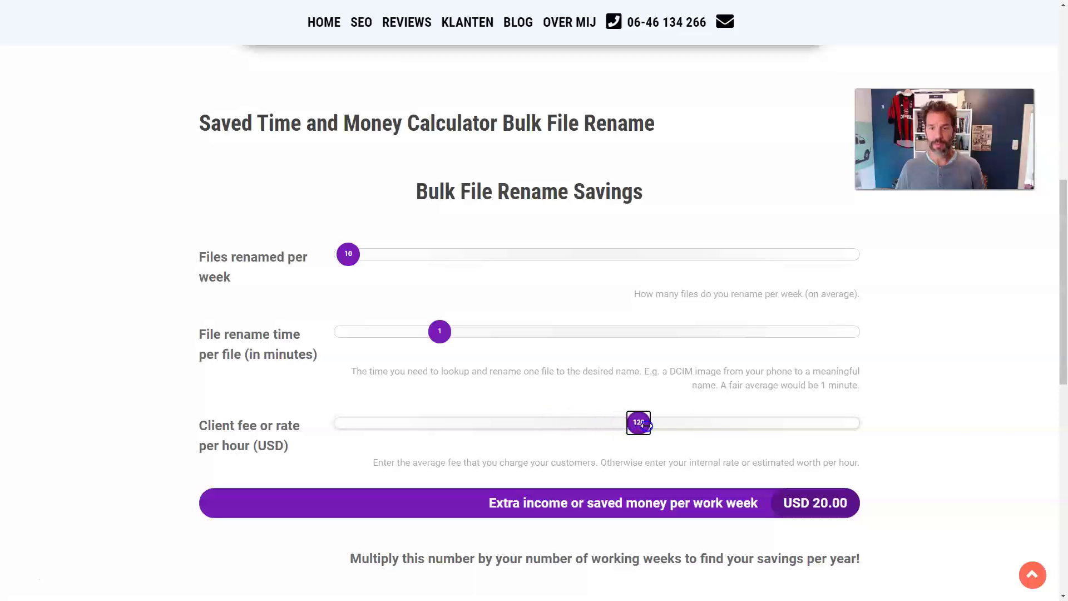
left_click(999, 418)
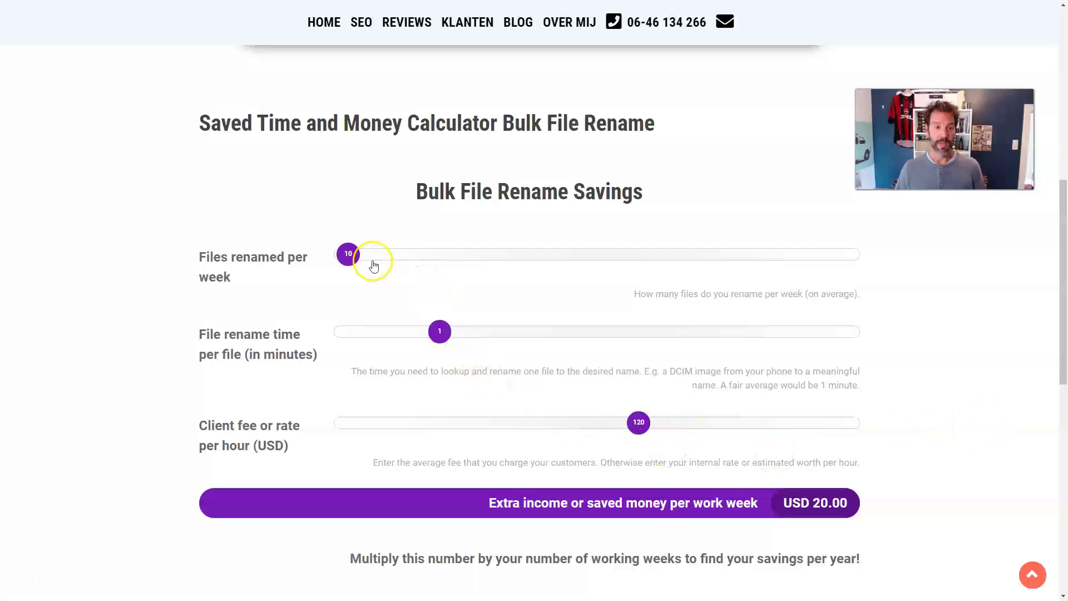
left_click(356, 253)
left_click_drag(357, 253, 597, 278)
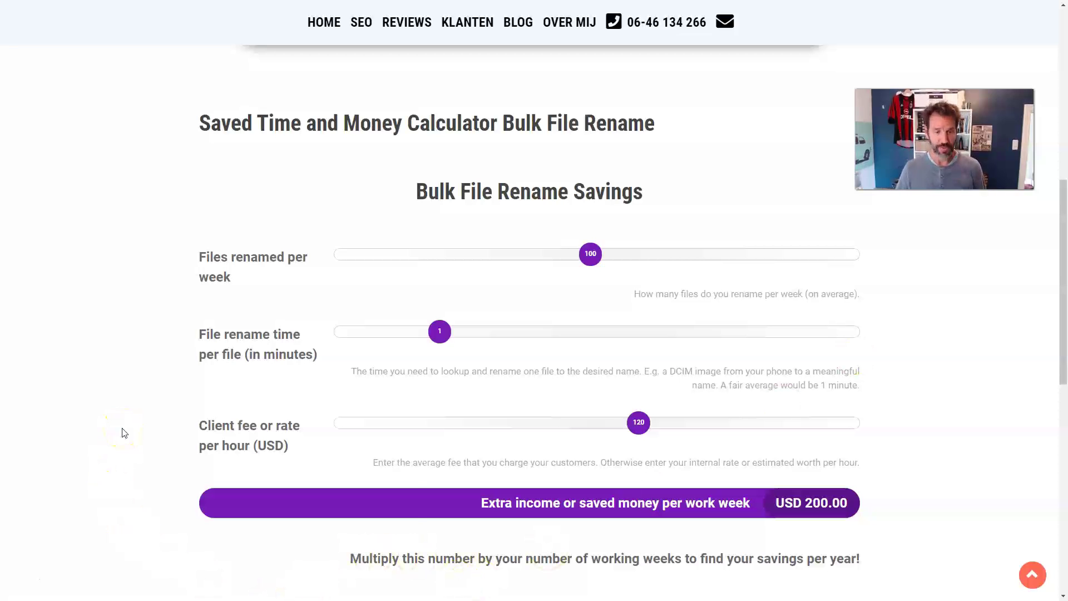
Return to the PowerPoint slideshow and advance to slide 7, the pudding Demo slide
key("super")
left_click(342, 588)
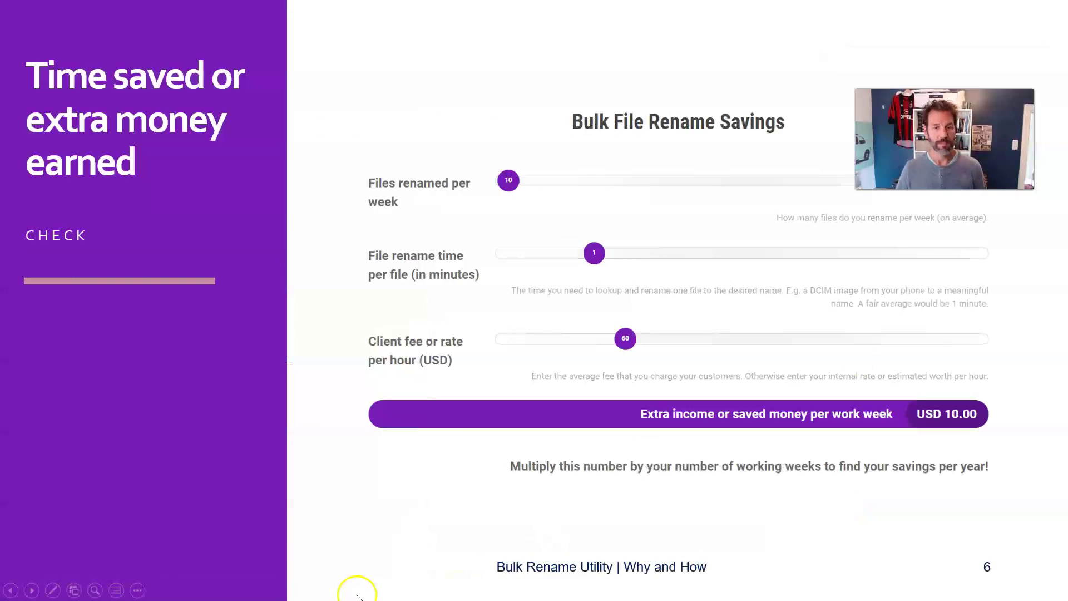
left_click(232, 499)
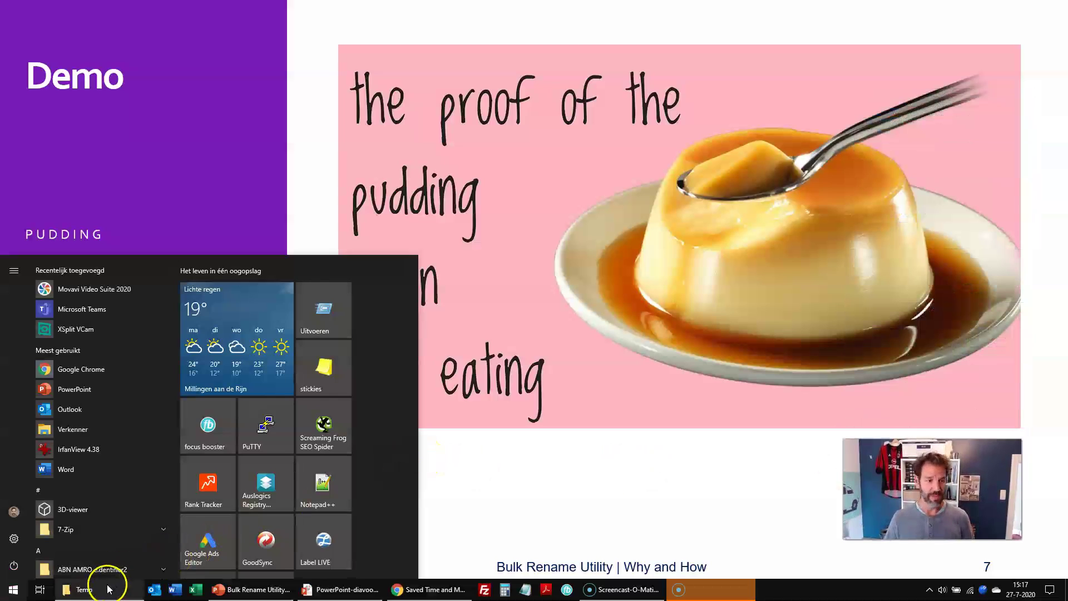
Show the Temp folder and preview the first sneaker image, then the blue Puma in 356568-51.jpg
left_click(106, 578)
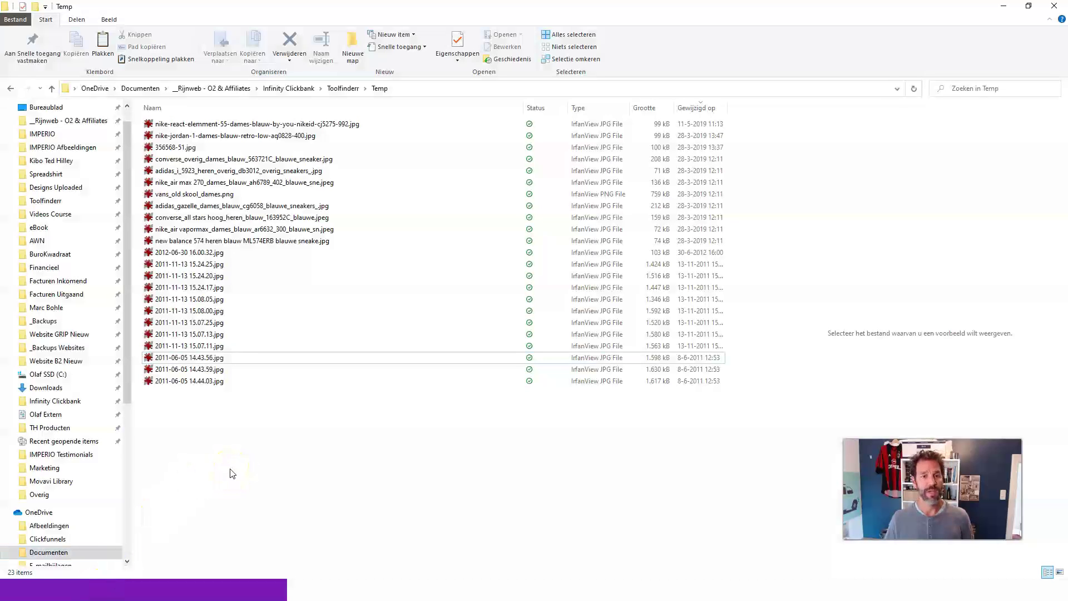
left_click(279, 125)
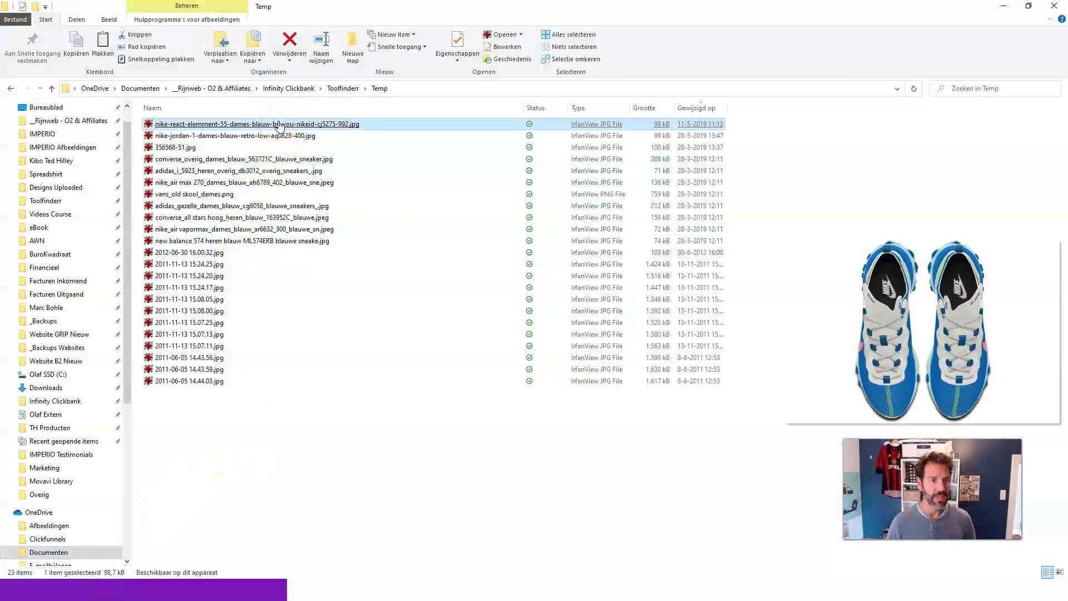
left_click(211, 147)
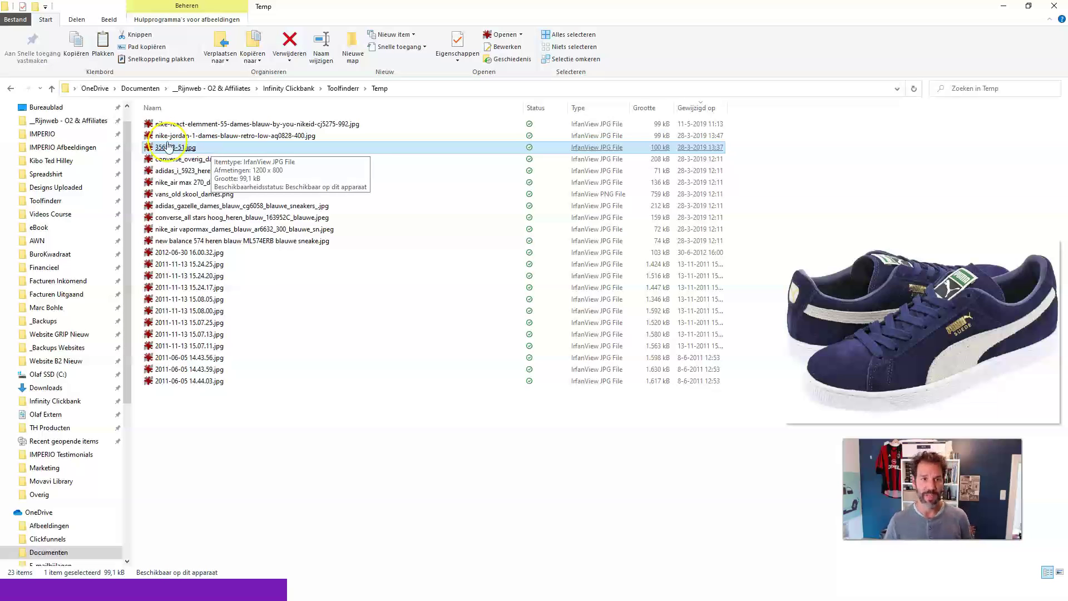
Use a Temp file's Bulk Rename Here context command to load the folder's 23 images
right_click(202, 125)
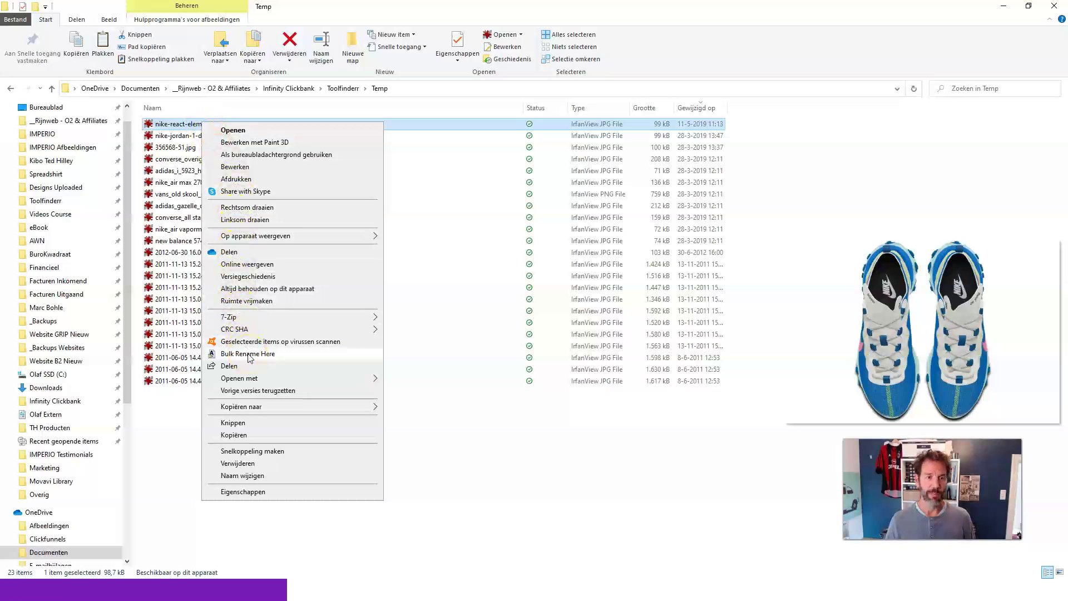
left_click(250, 353)
left_click(245, 358)
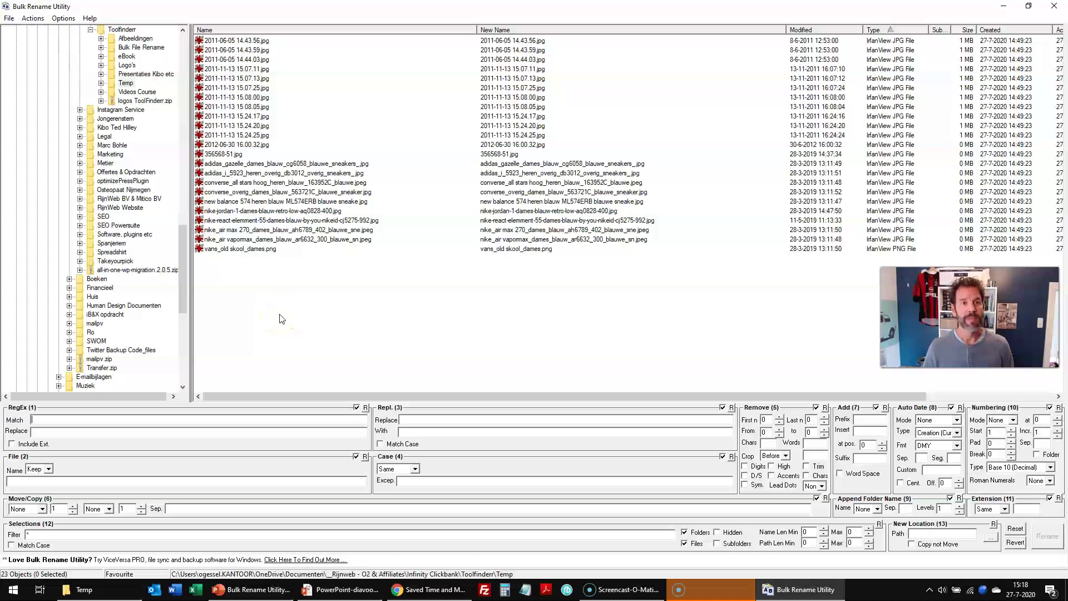
Select 356568-51.jpg through vans_old skool_dames.png, set File Name to Remove, and enter prefix 'Top 10 womens sneakers blue'
left_click(238, 154)
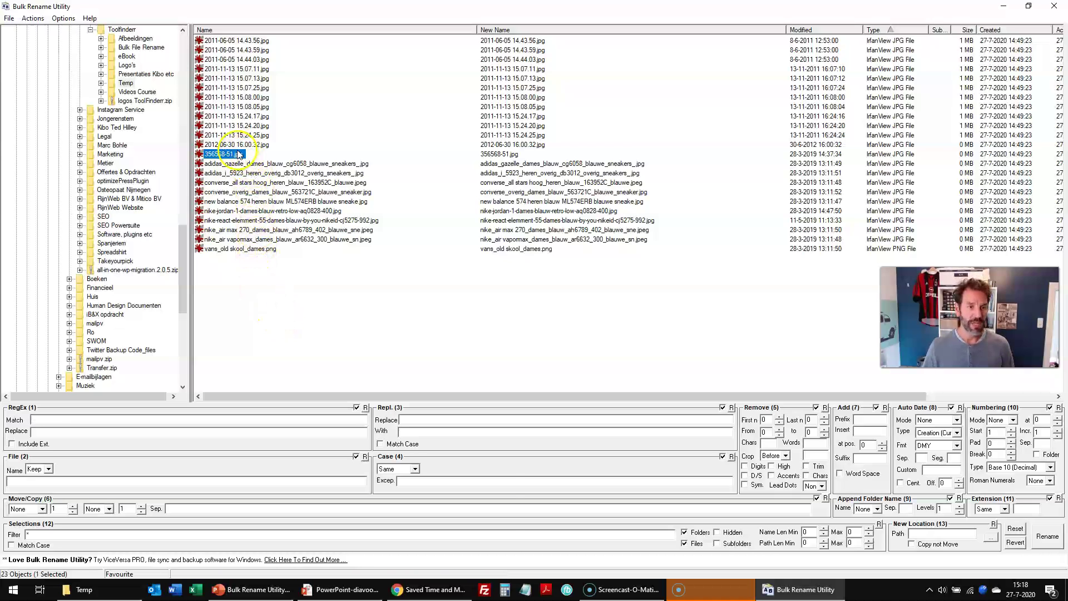
left_click(231, 250, "shift")
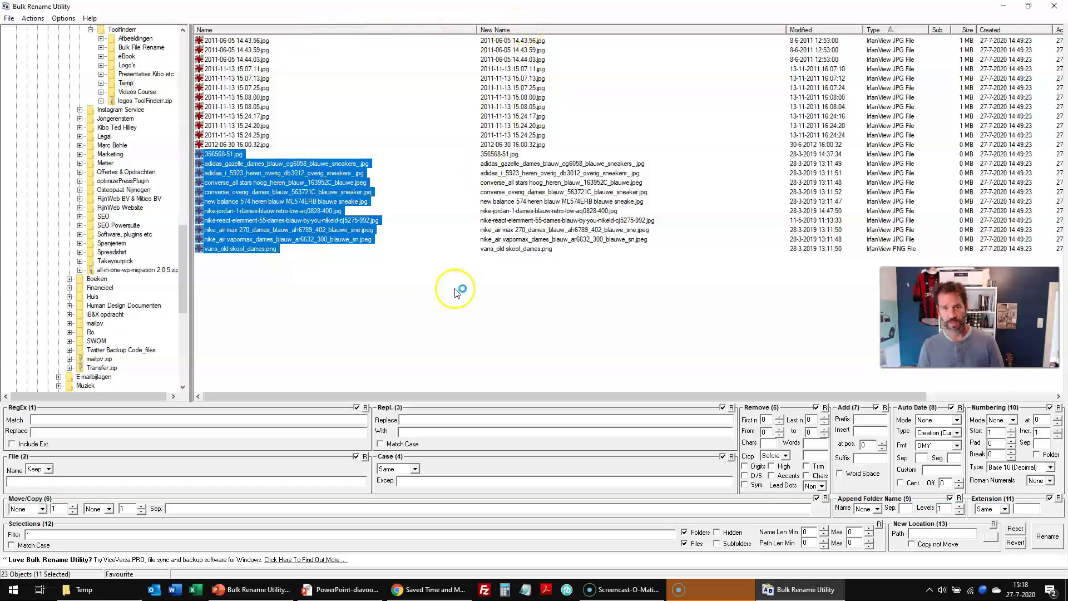
left_click(49, 471)
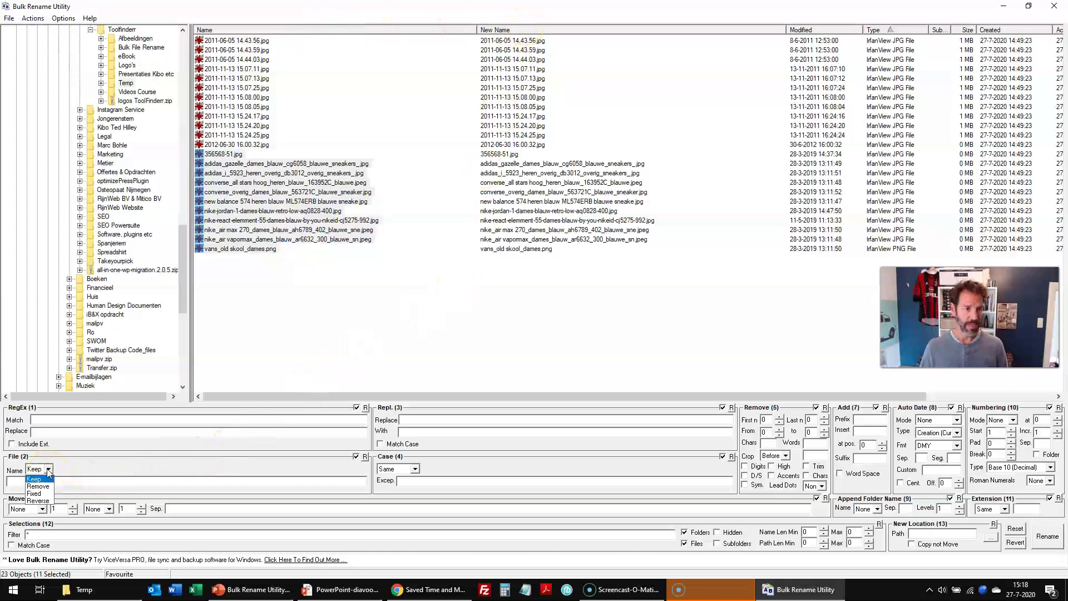
left_click(39, 486)
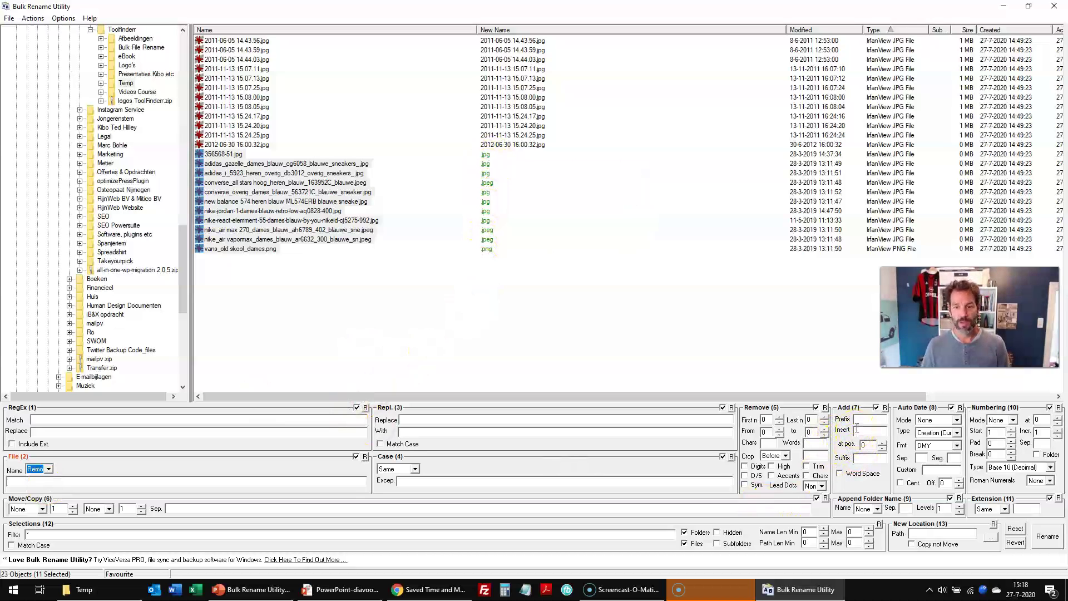
left_click(863, 421)
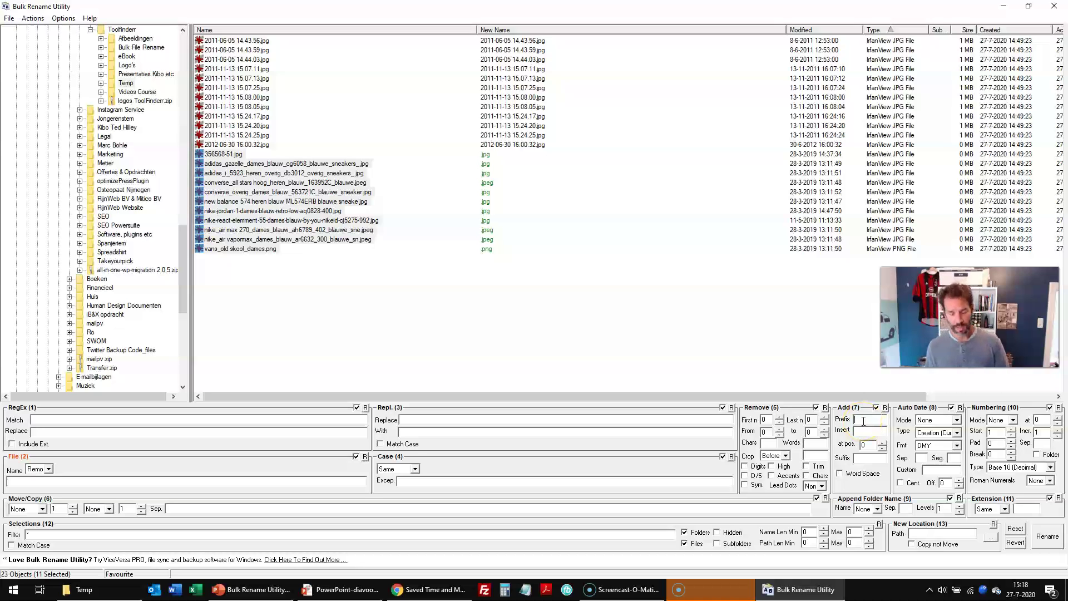
type("Top")
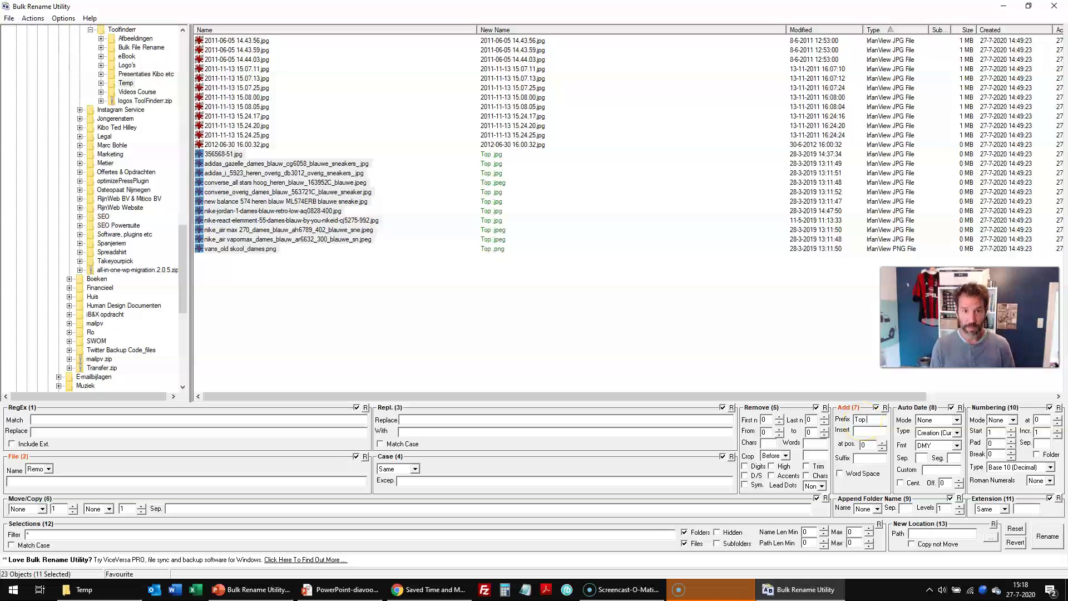
type(" 10 women")
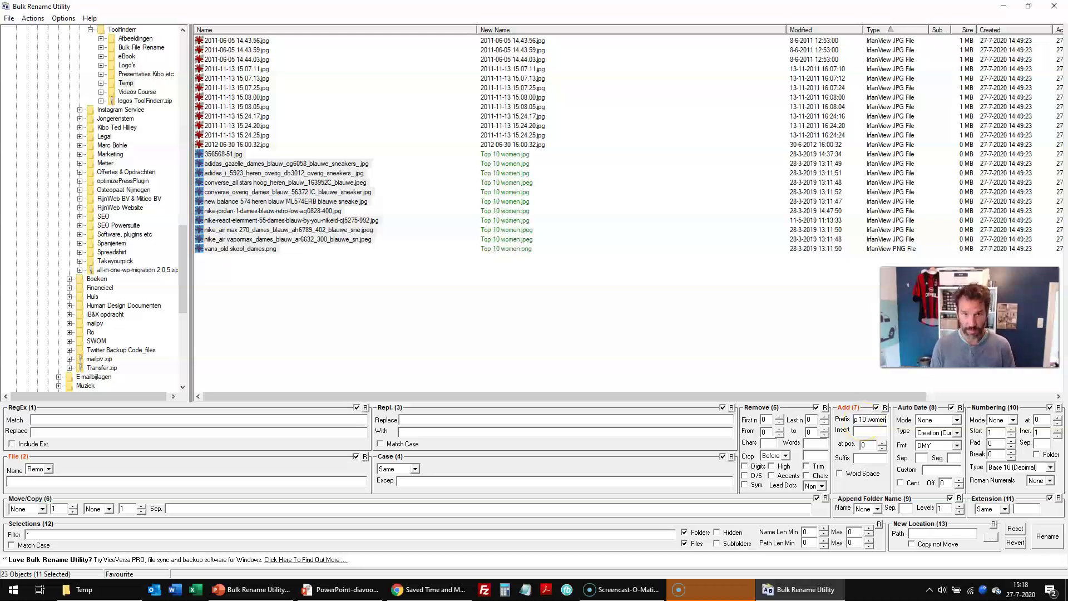
type("s sneakers")
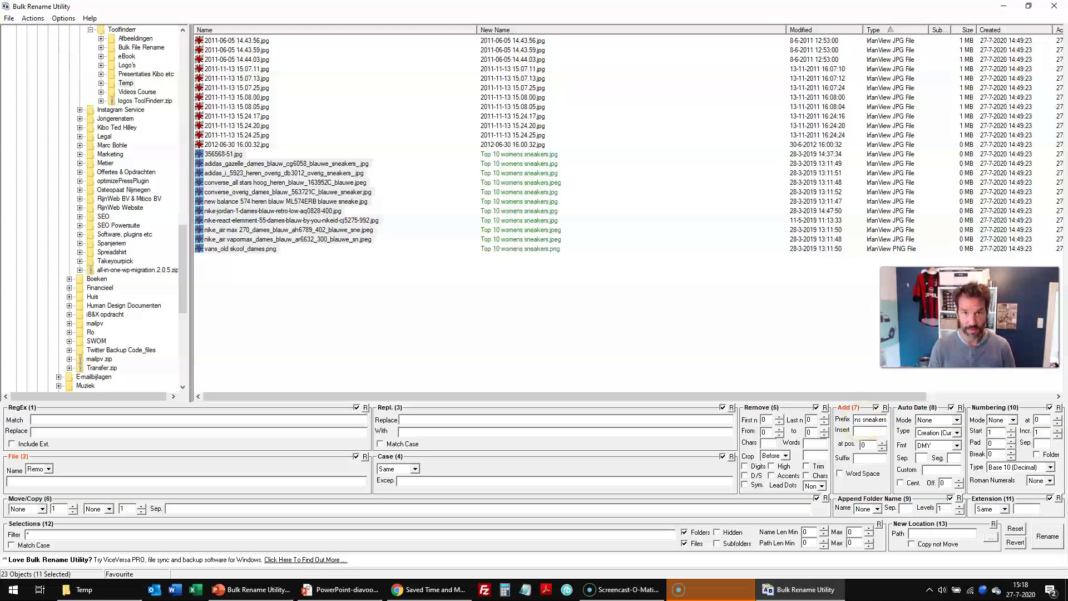
type(" blue")
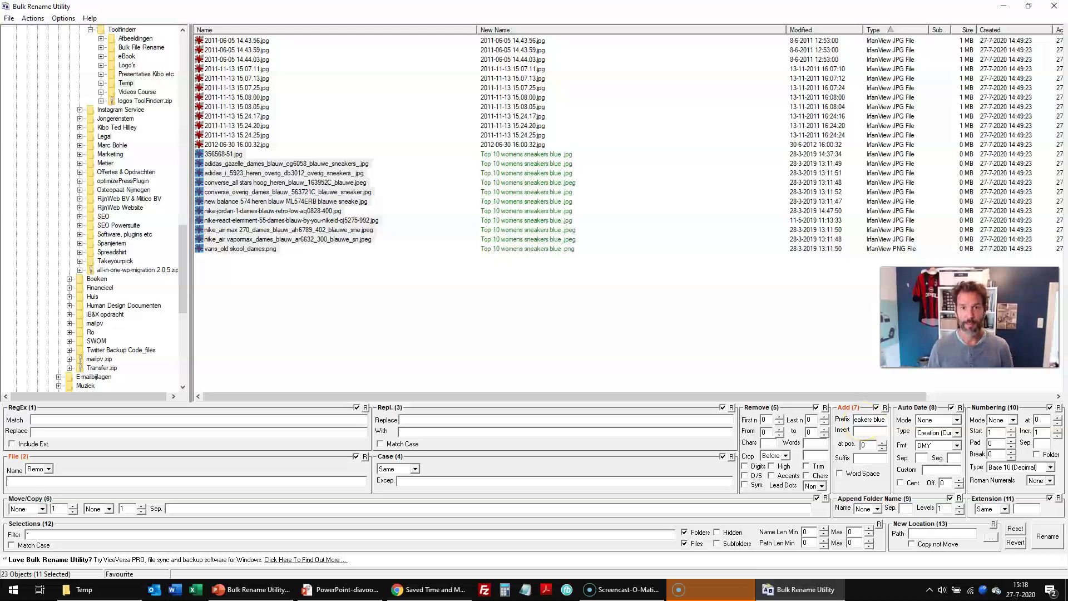
Set Numbering Mode to Suffix and apply the rename to the 11 selected images
left_click(1013, 420)
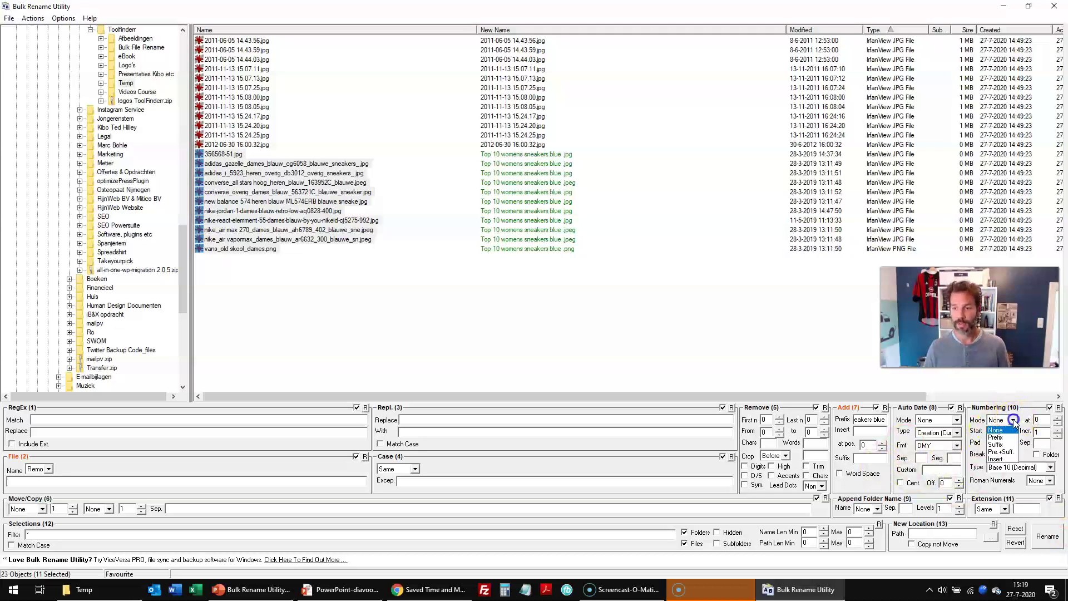
left_click(996, 445)
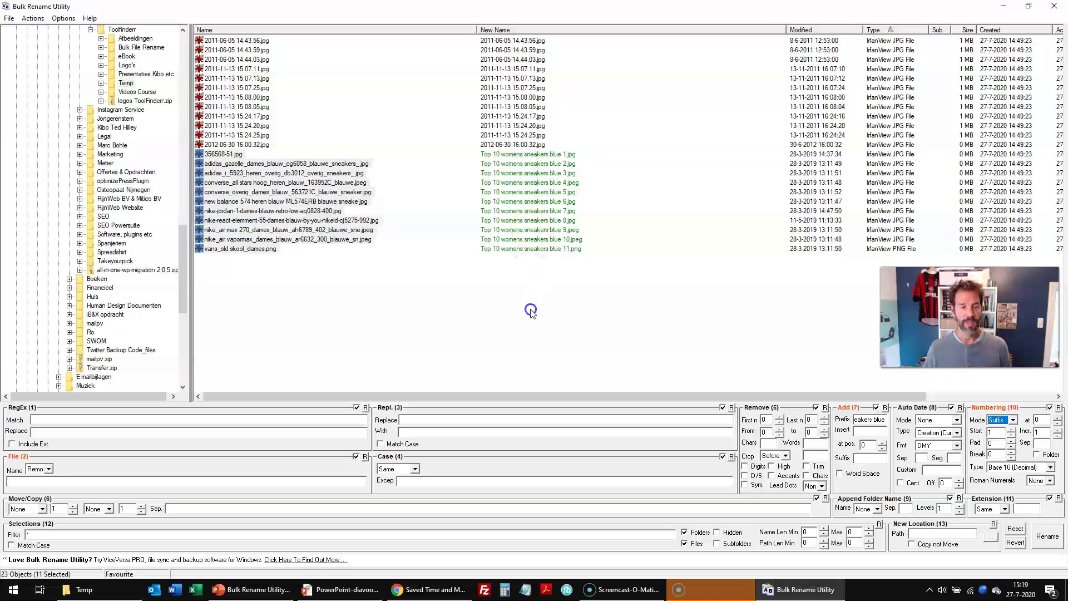
left_click(1048, 539)
Close Bulk Rename Utility and preview the renamed blue 7 and blue 8 sneaker images
left_click(1054, 6)
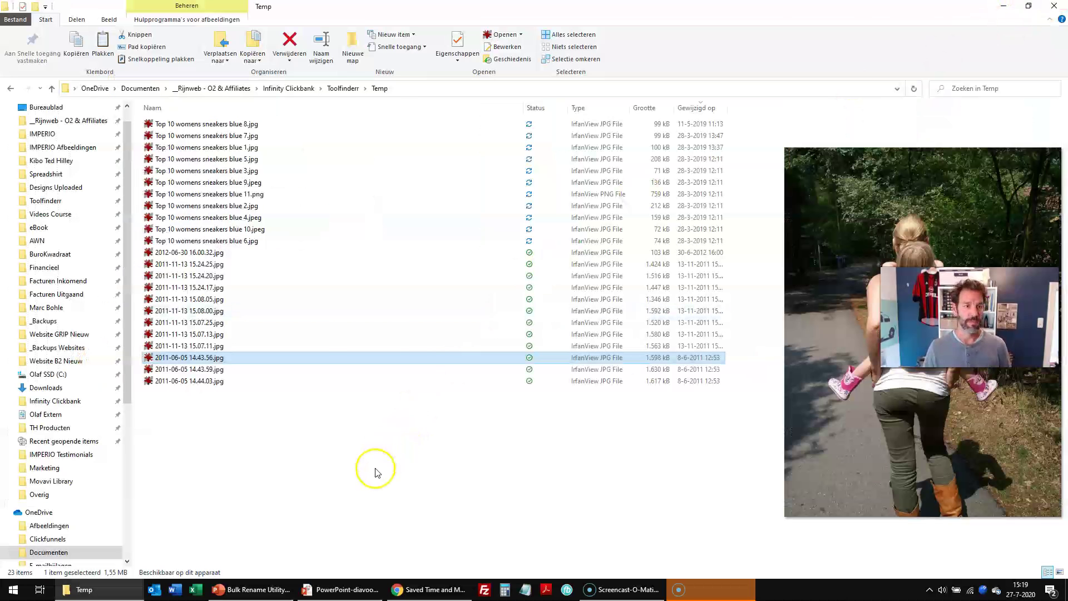
left_click(250, 136)
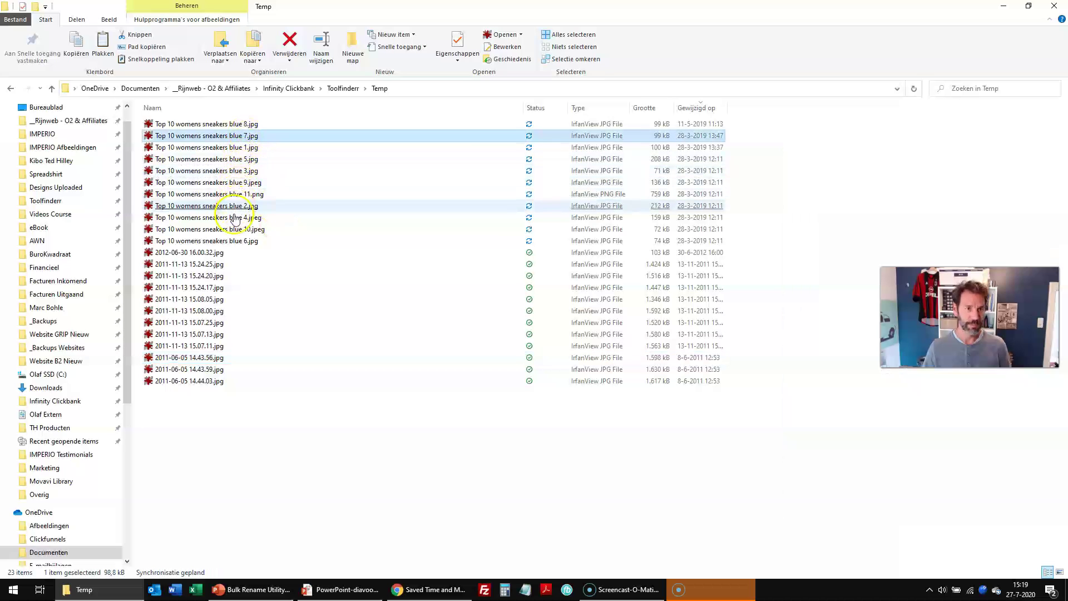
left_click(233, 241)
left_click(226, 125)
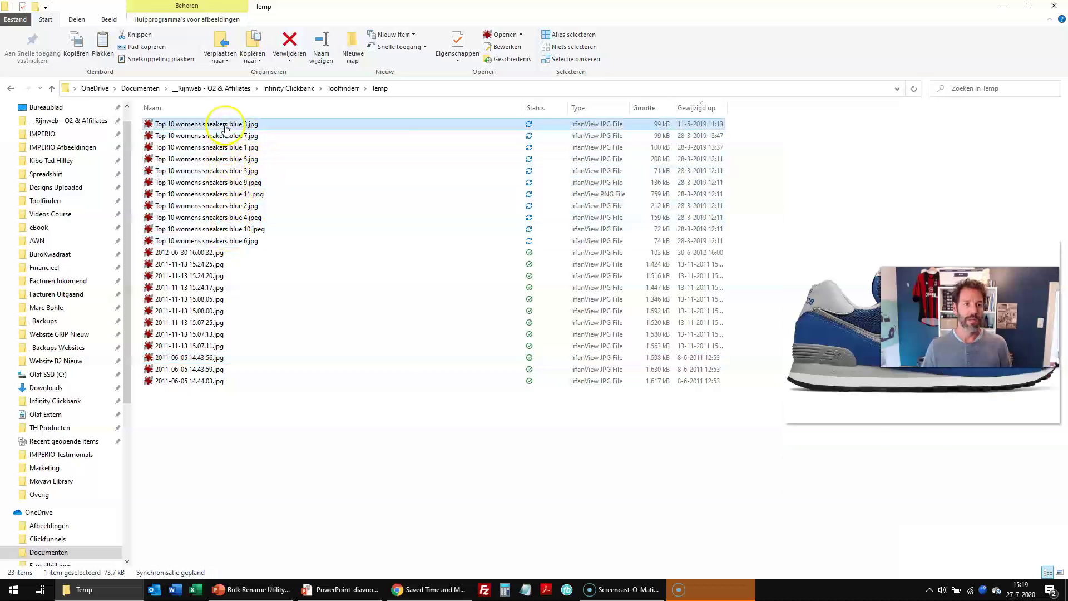
right_click(226, 129)
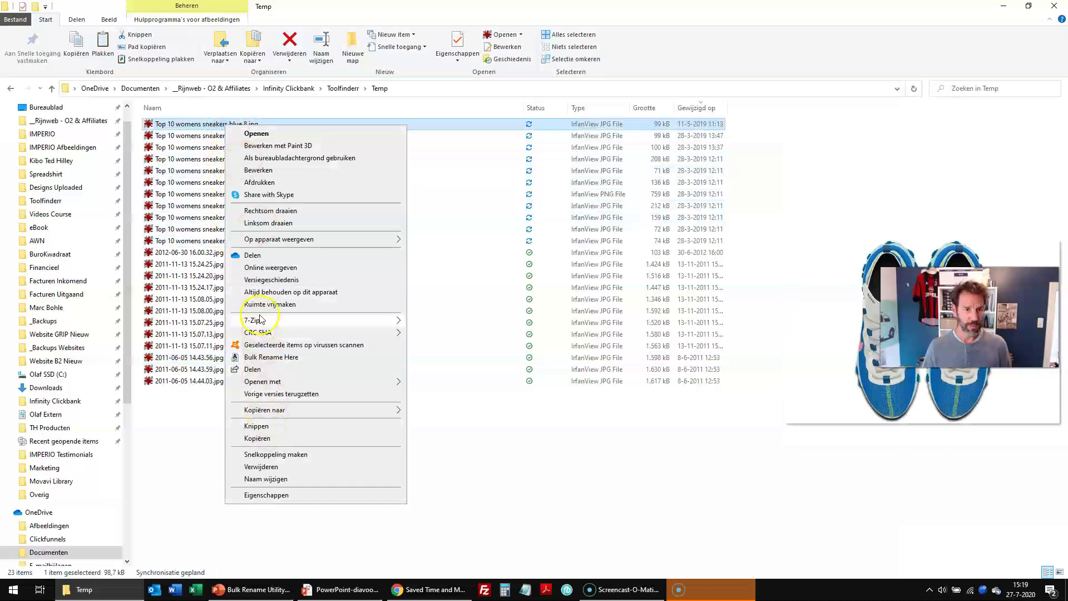
left_click(257, 360)
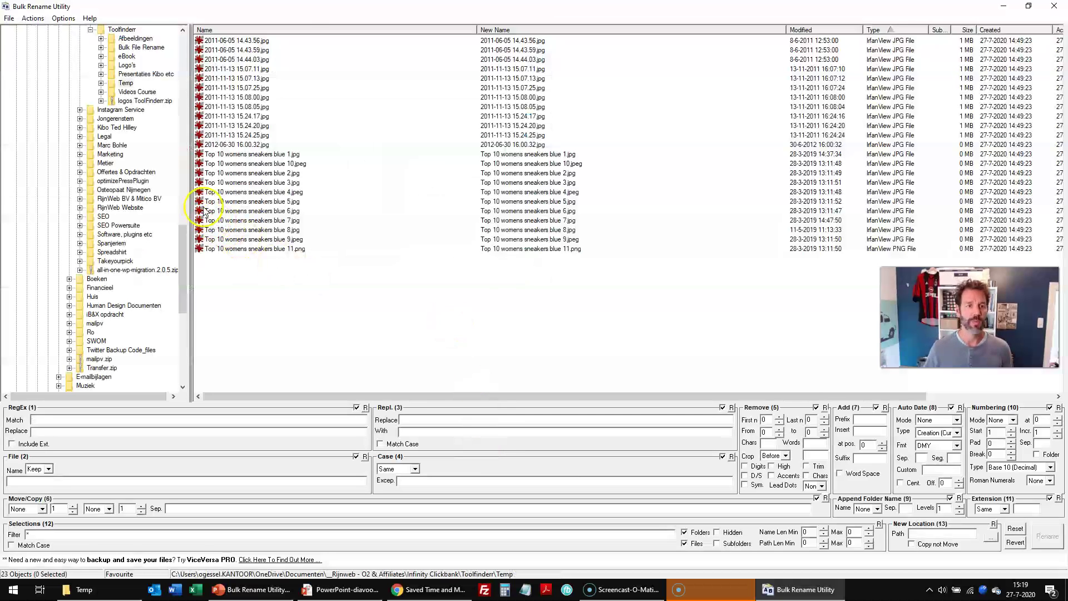
Replace 'sneakers' with 'trainers' in the 11 selected image names, rename them, and close the program
left_click(257, 156)
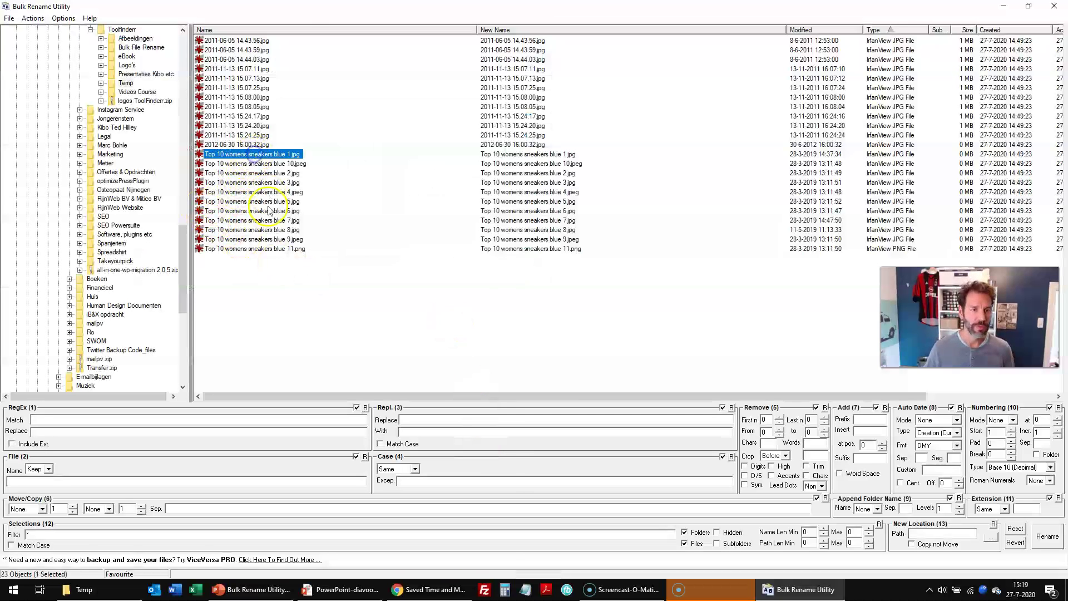
left_click(262, 251, "shift")
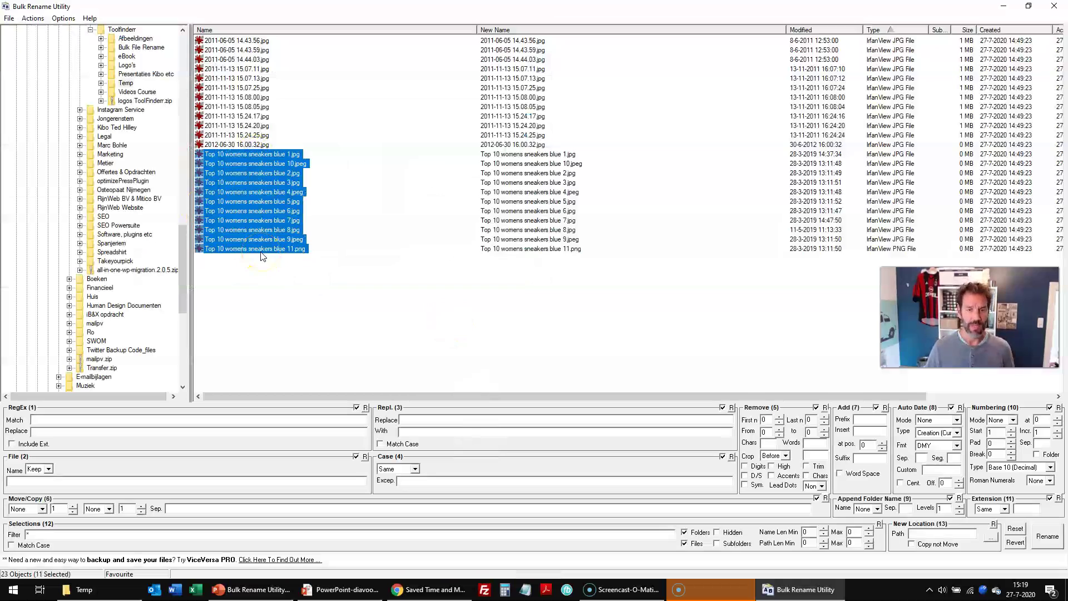
left_click(461, 418)
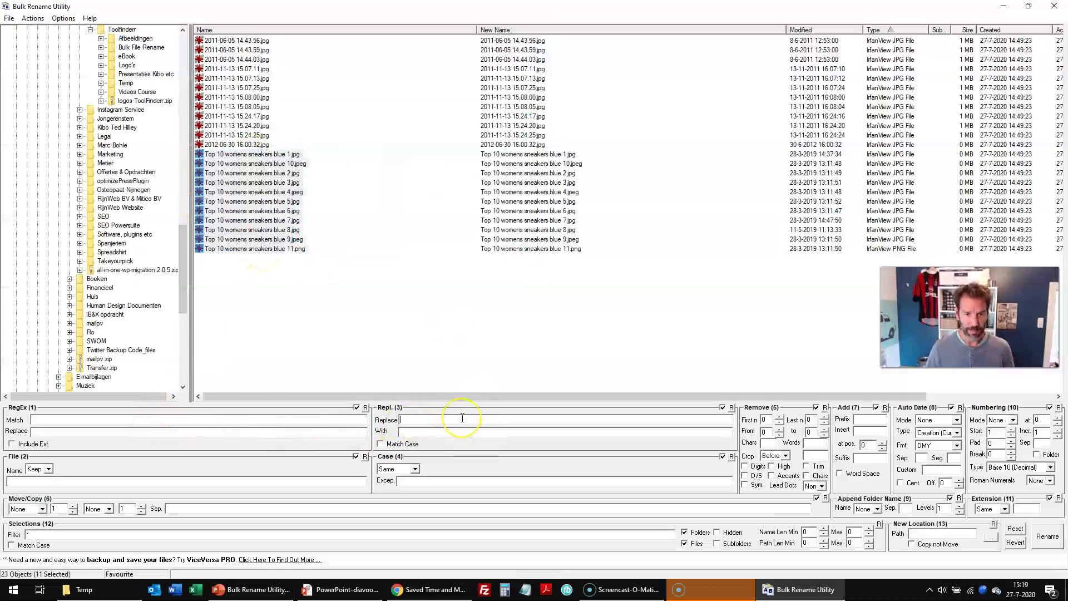
type("sneakers")
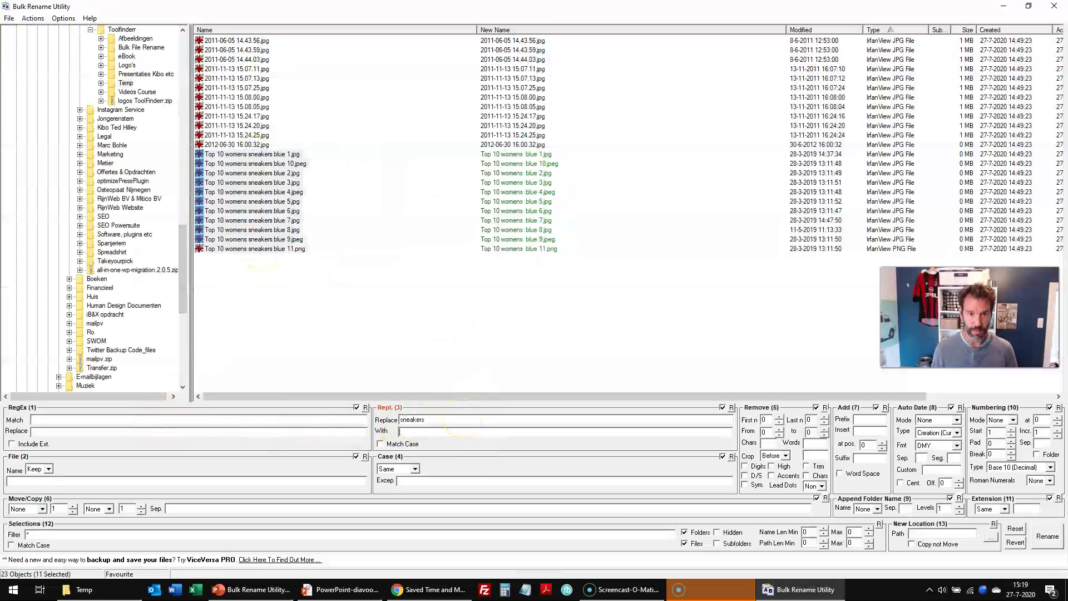
type("trainers")
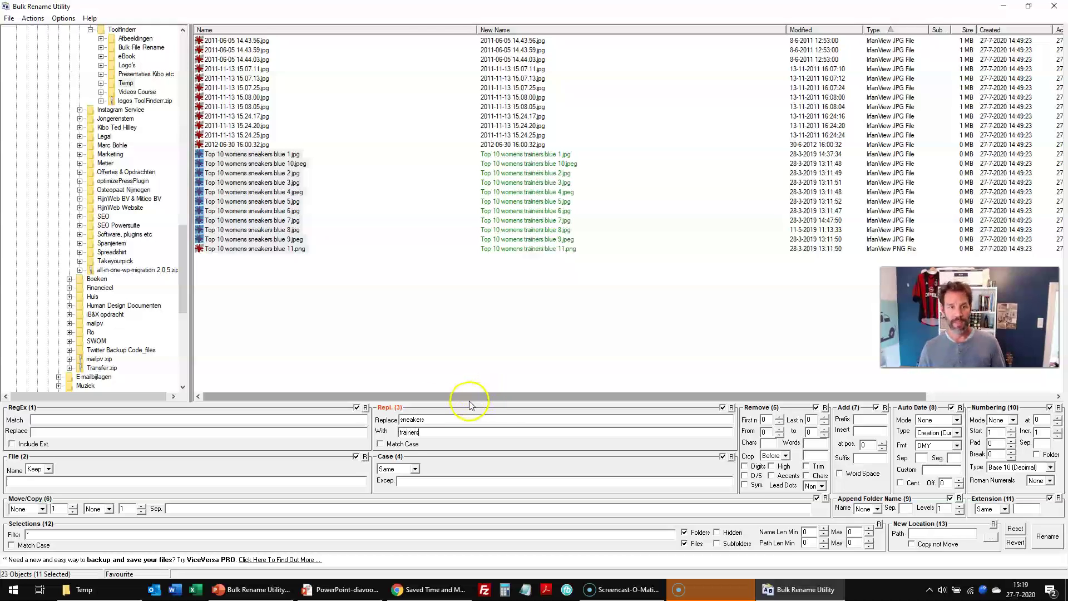
left_click(1047, 536)
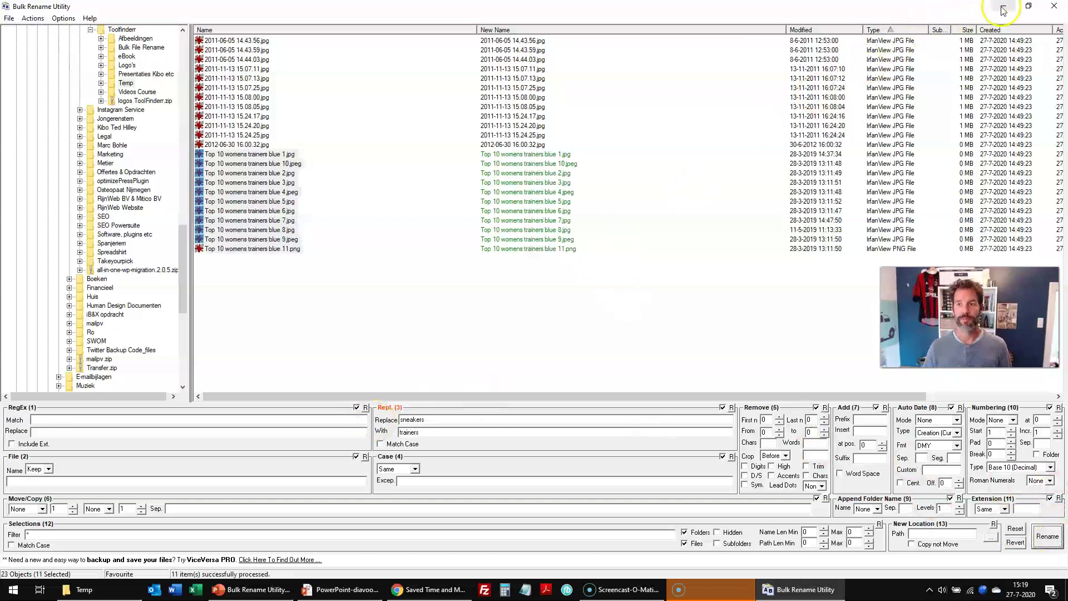
left_click(1053, 6)
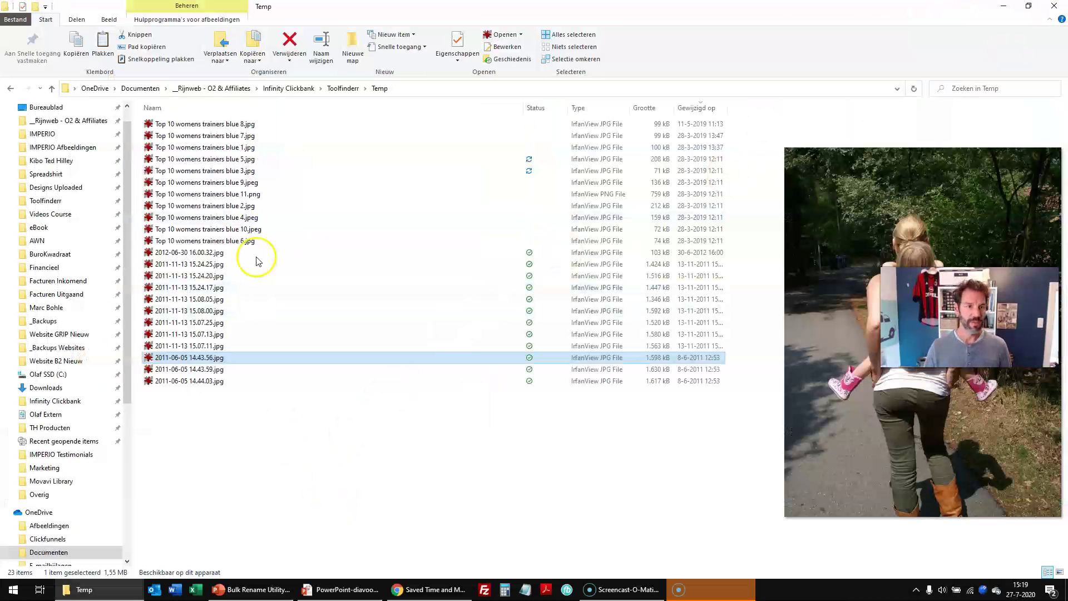
Launch Bulk Rename Here on the Temp folder from the 2012-06-30 photo's context menu
left_click(225, 127)
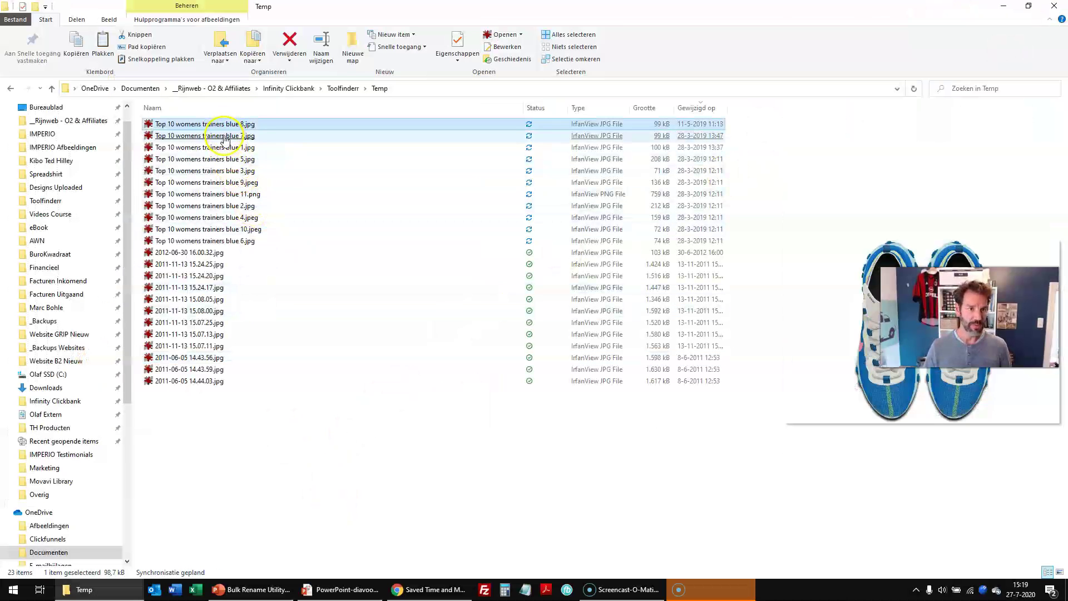
left_click(580, 493)
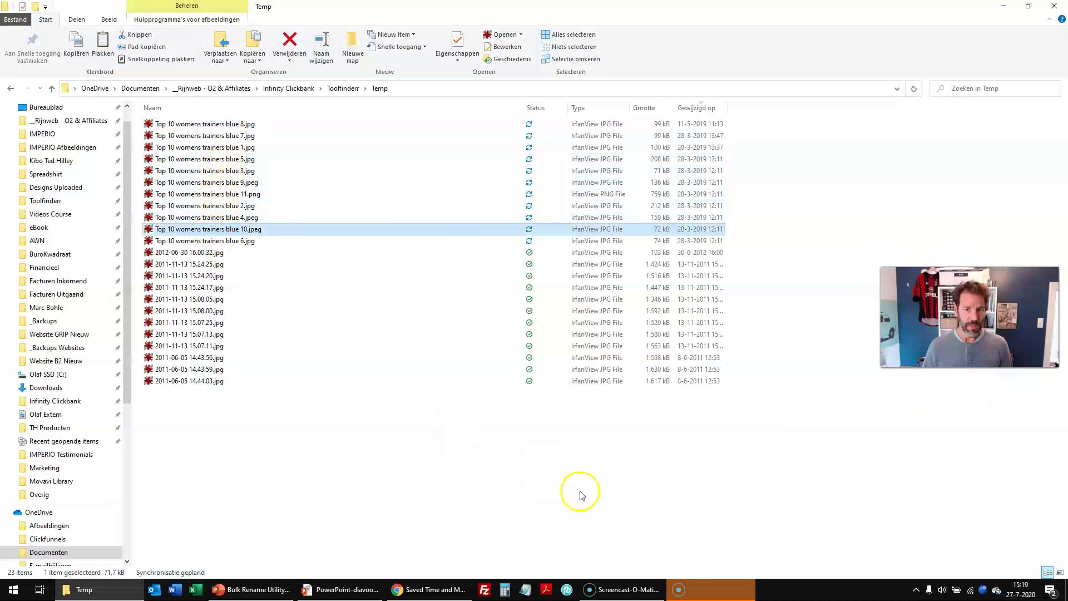
left_click(197, 255)
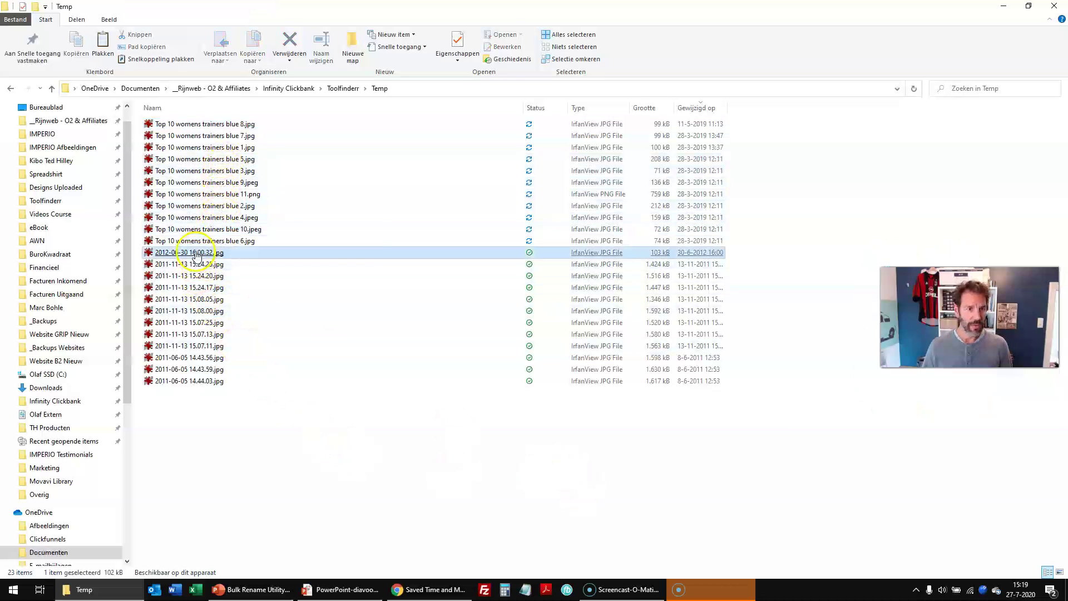
right_click(196, 256)
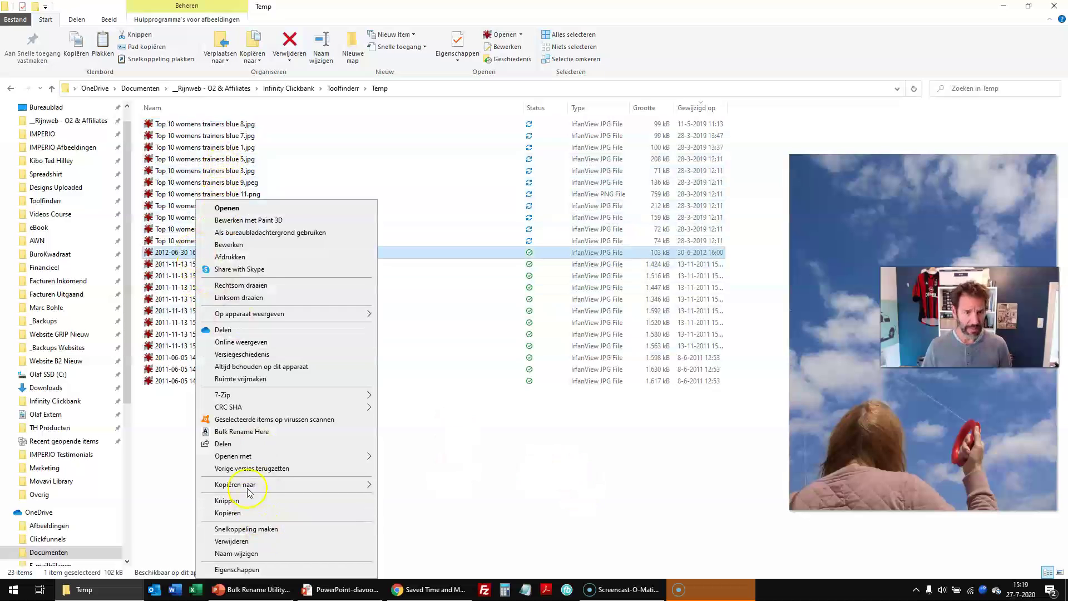
left_click(241, 432)
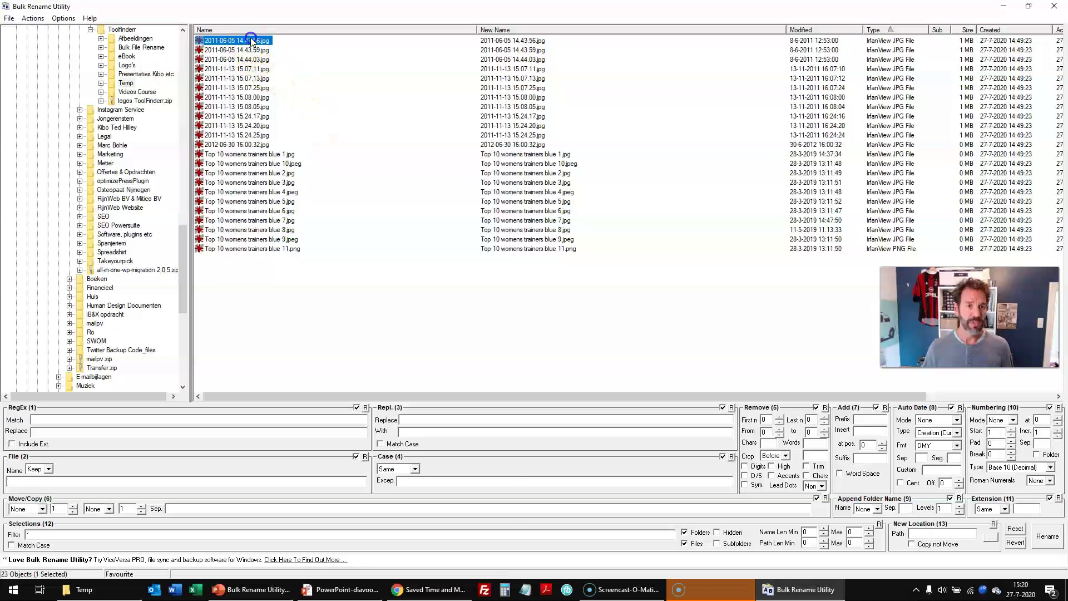
Select the 12 dated photos and remove the last 8 characters, keeping only the date
left_click(249, 144, "shift")
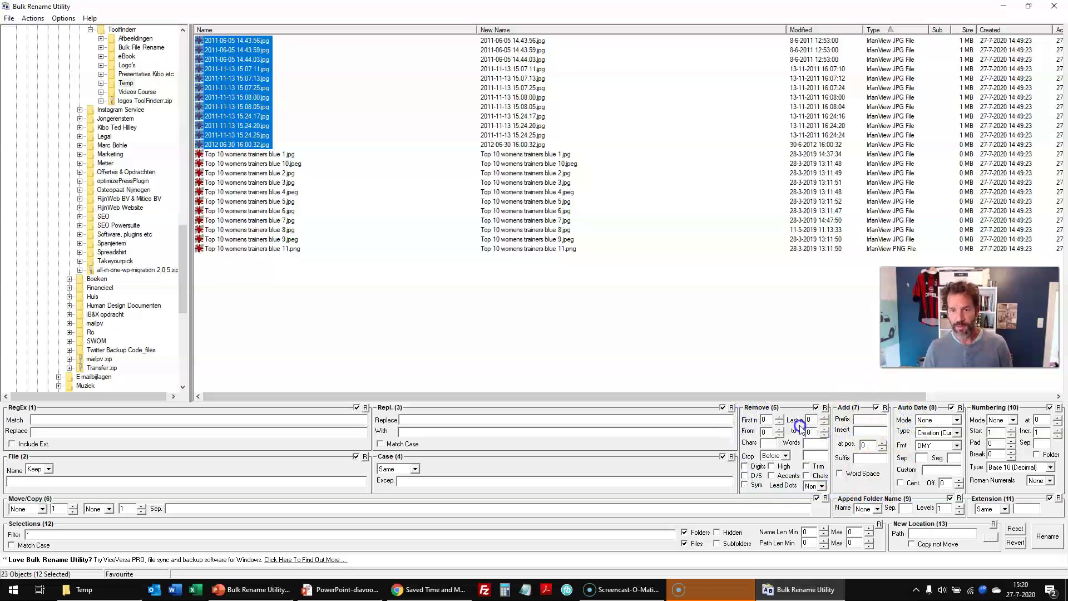
left_click(826, 418)
left_click(826, 418)
left_click(826, 417)
left_click(826, 418)
left_click(825, 418)
left_click(825, 417)
left_click(826, 417)
left_click(826, 417)
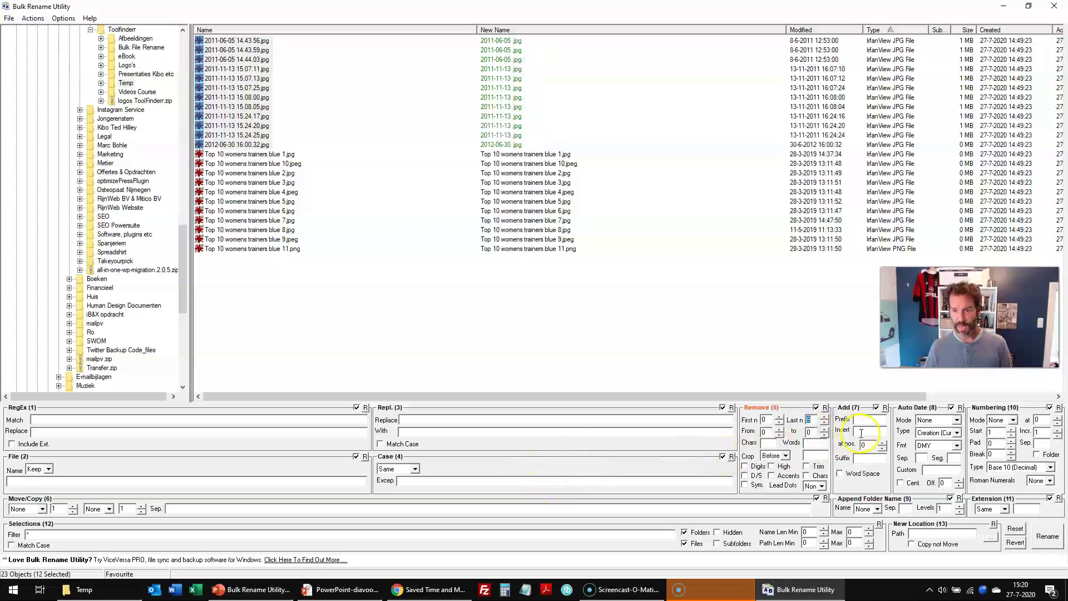
left_click(865, 457)
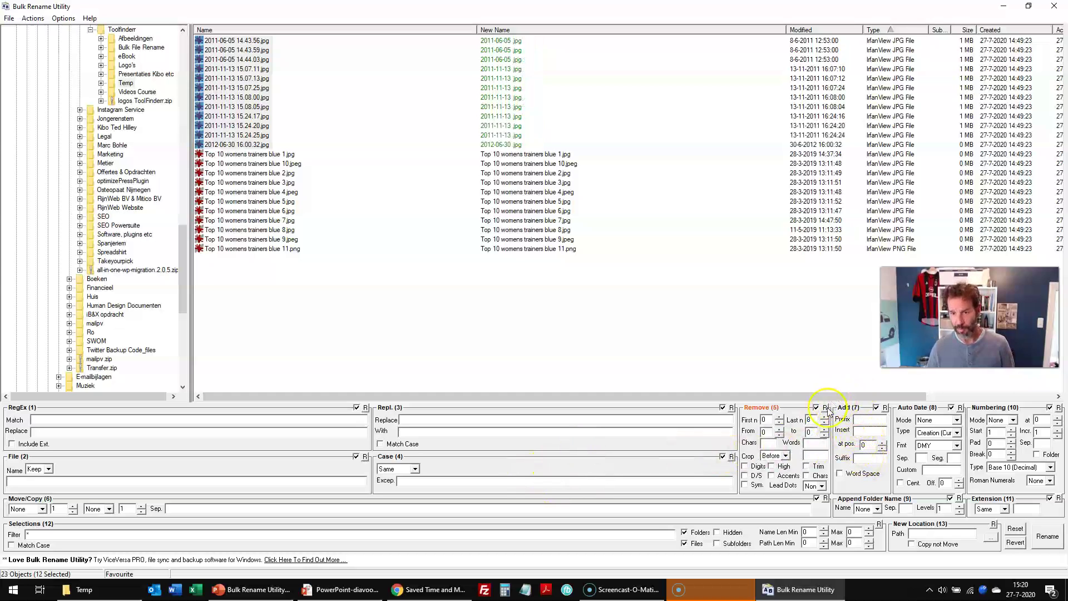
Append the suffix 'Long Weekend New York 2020' after the date in each photo's name
left_click(874, 456)
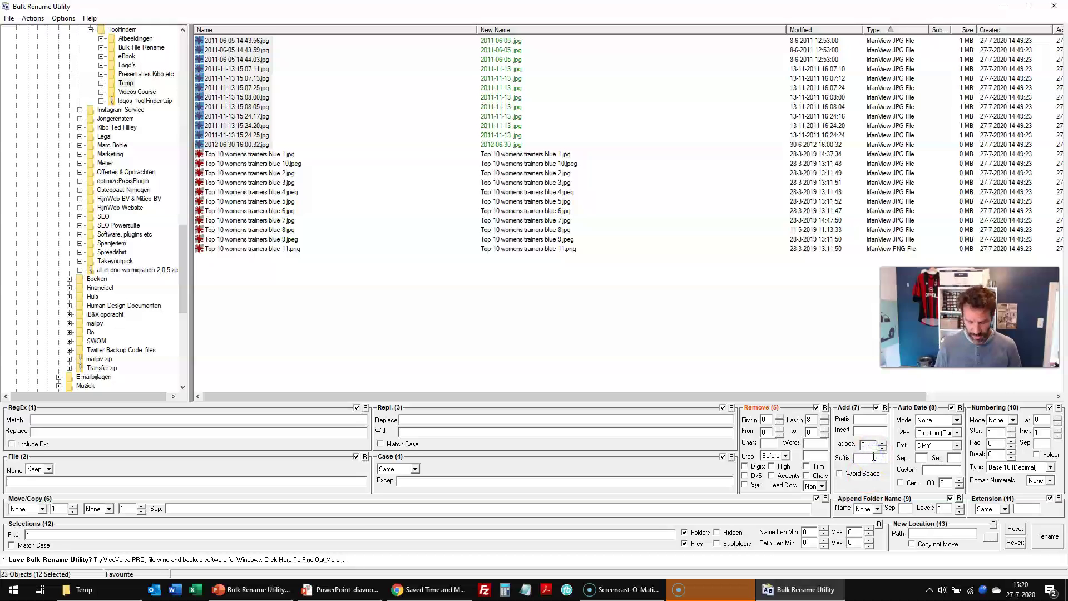
type("Long Wee")
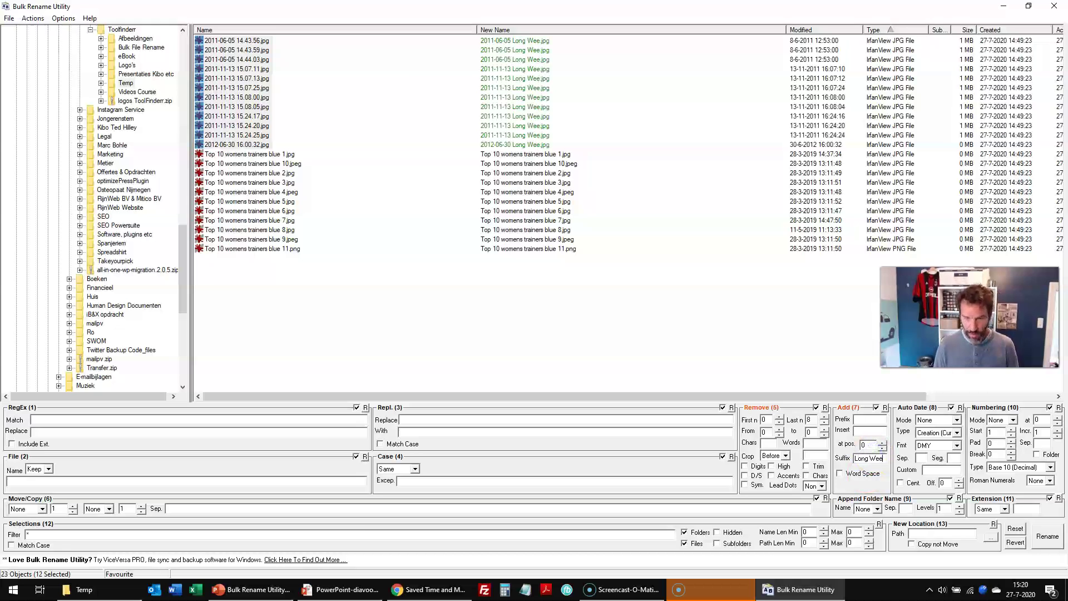
type("kend Ne")
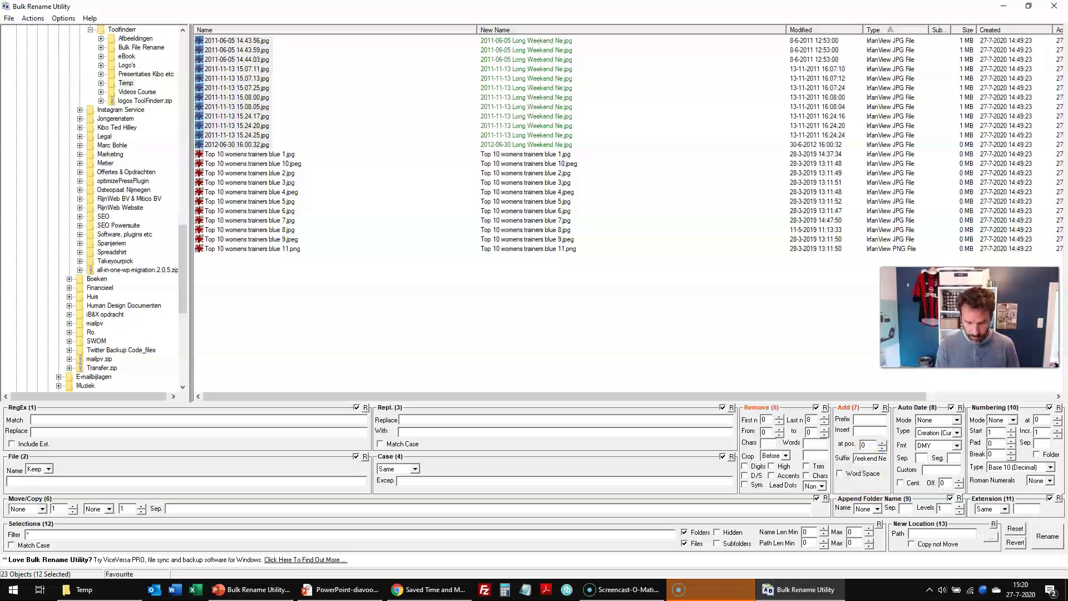
type("w York 2020")
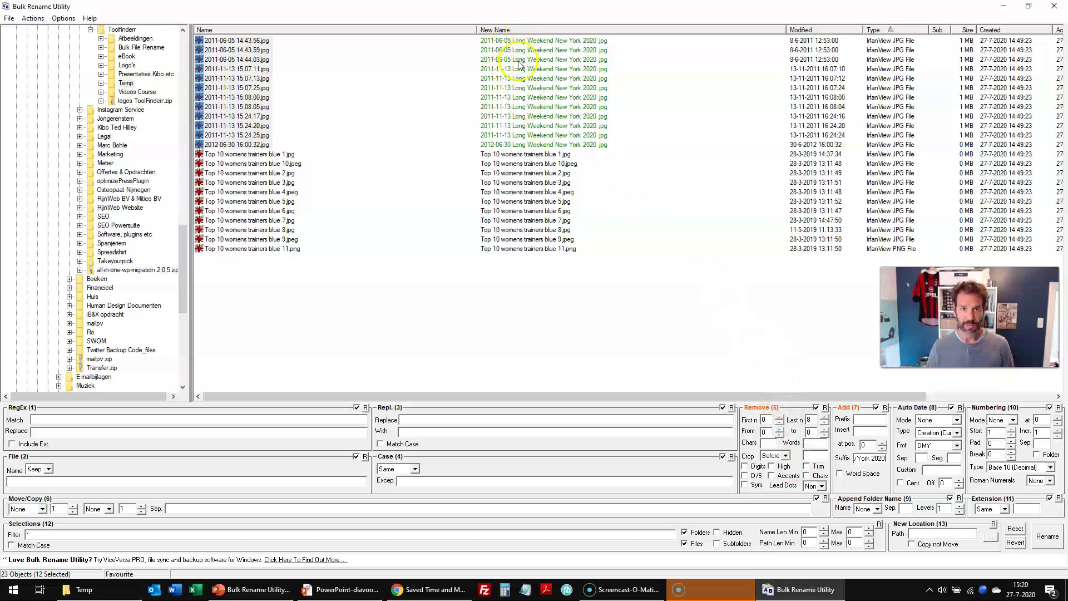
Set numbering to Suffix mode starting at 1
left_click(1013, 421)
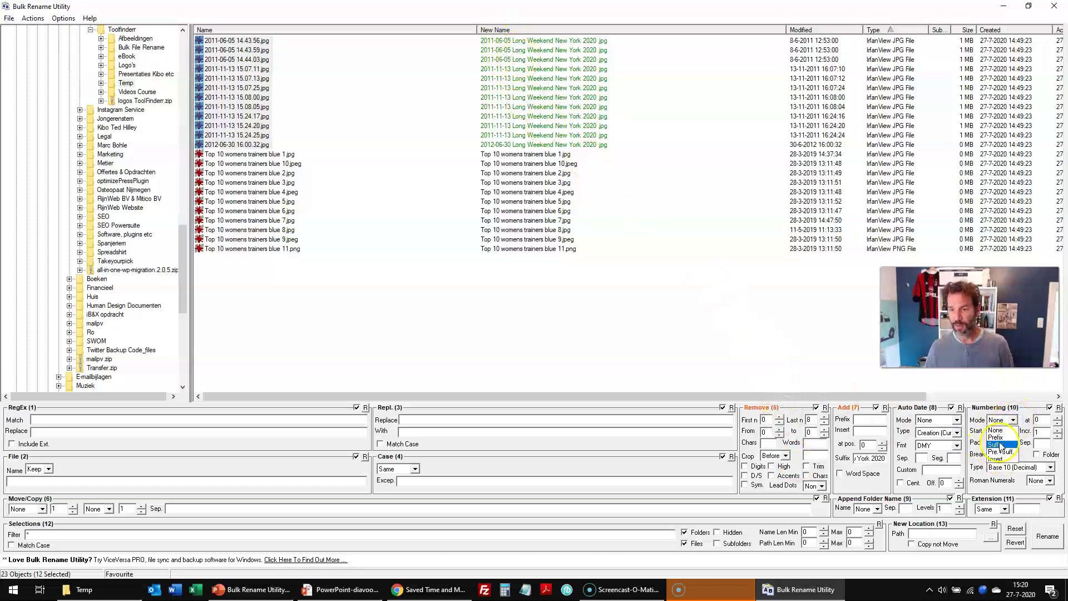
left_click(1000, 445)
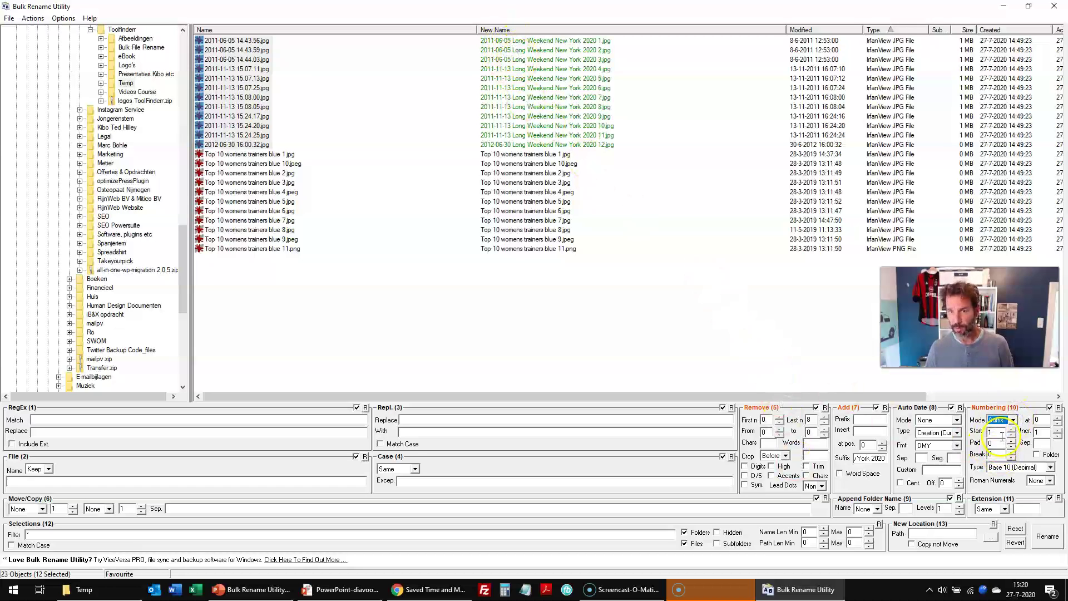
left_click(1012, 429)
left_click(1011, 429)
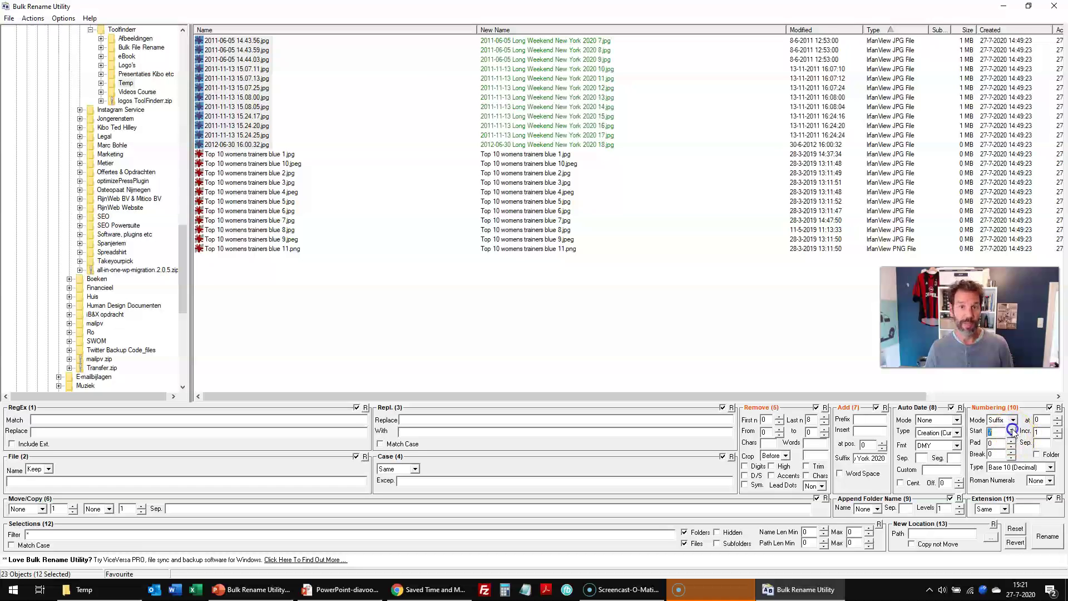
left_click(1010, 435)
left_click(1010, 436)
Rename the 12 dated photos, close the program, and return to the PowerPoint slideshow
left_click(1047, 535)
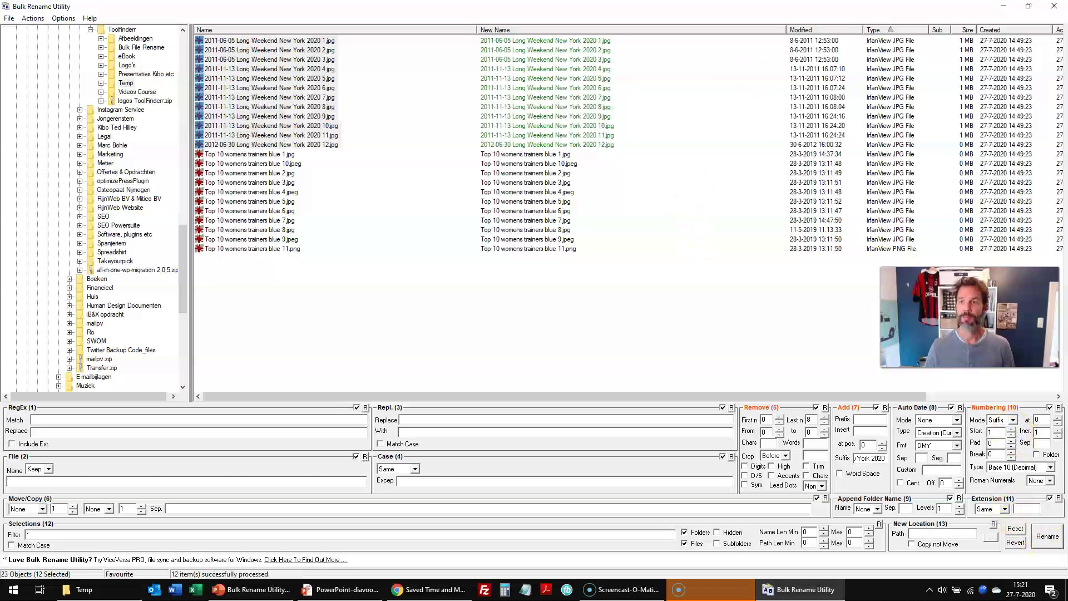
left_click(1054, 6)
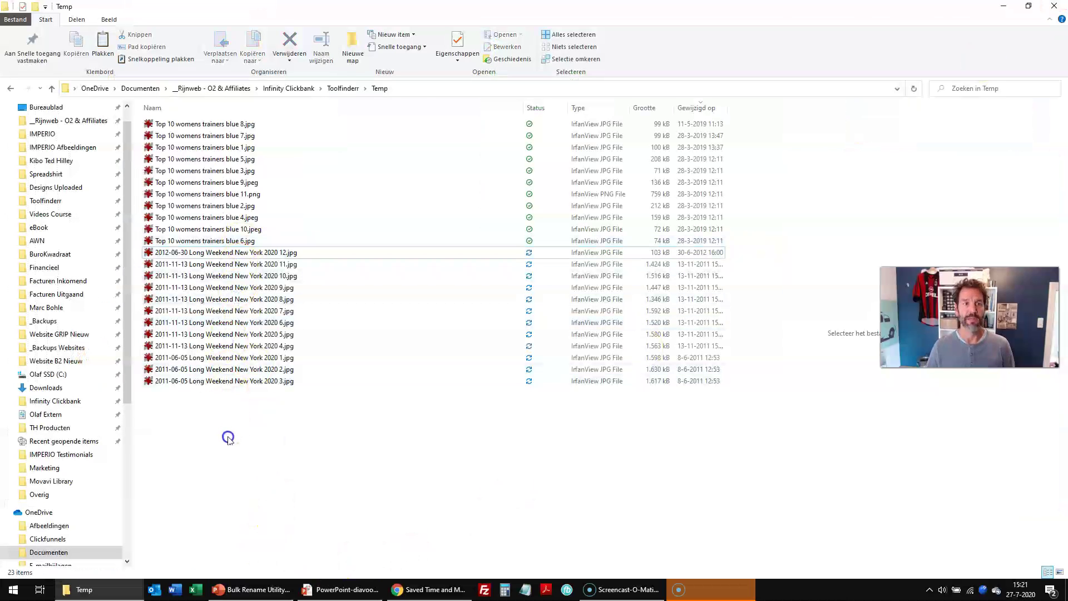
left_click(322, 589)
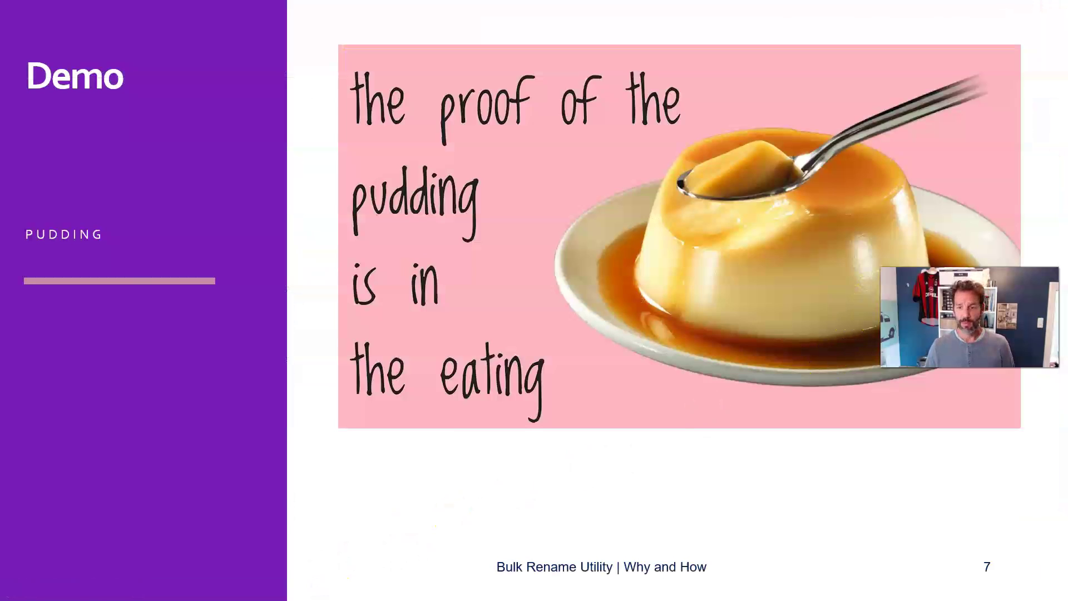